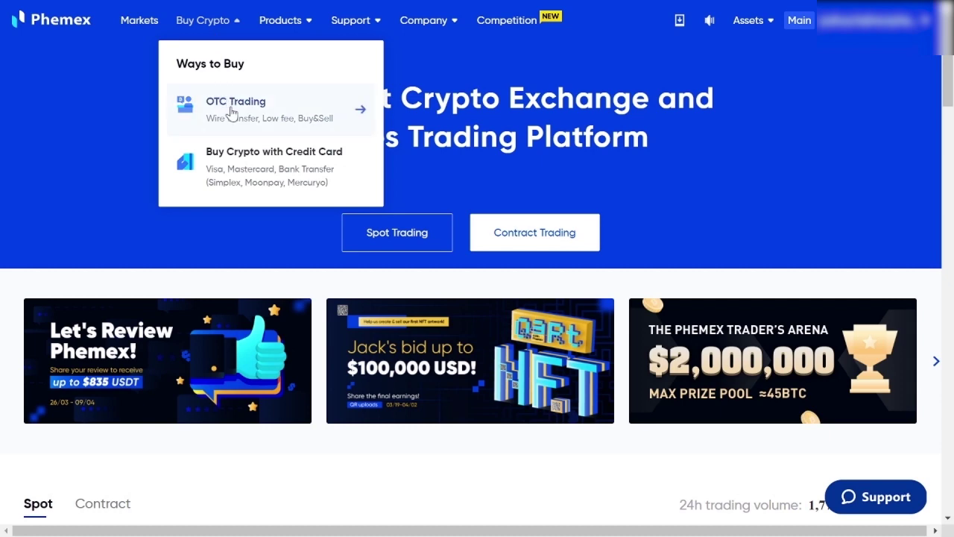
- Go to OTC Trading from the Buy Crypto menu
{"action": "left_click", "coordinate": [228, 112]}
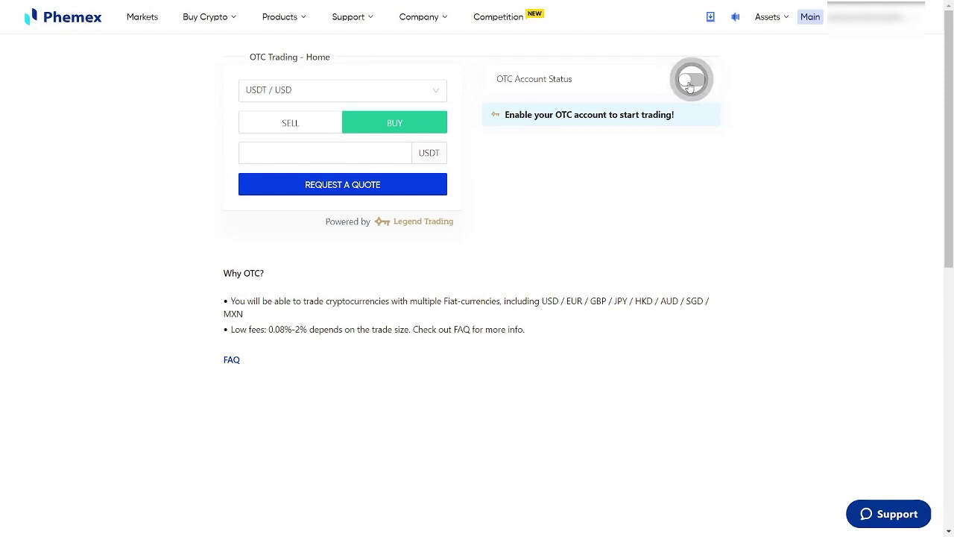
- Switch on the OTC account status and accept both disclaimer agreements, including Legend Trading's terms
{"action": "left_click", "coordinate": [690, 86]}
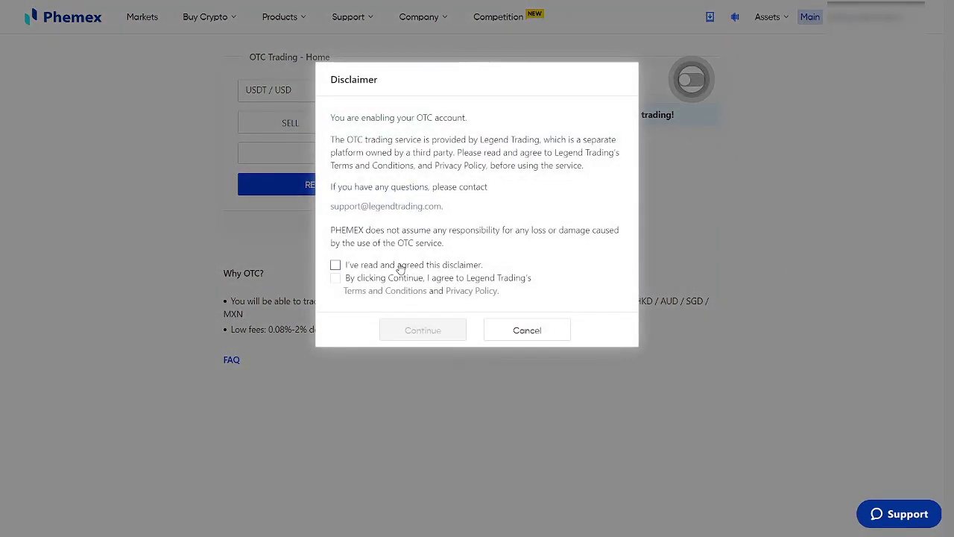
{"action": "left_click", "coordinate": [400, 267]}
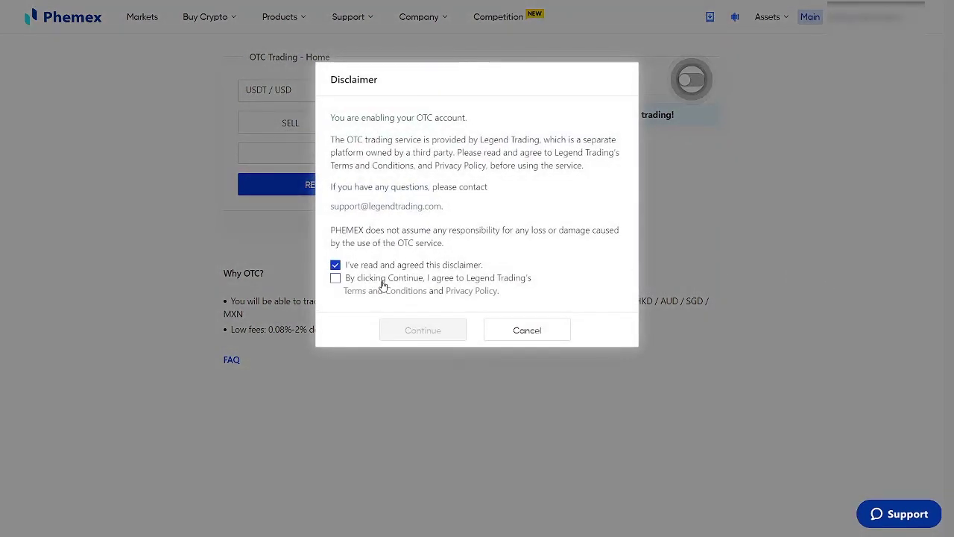
{"action": "left_click", "coordinate": [384, 281]}
{"action": "left_click", "coordinate": [423, 331]}
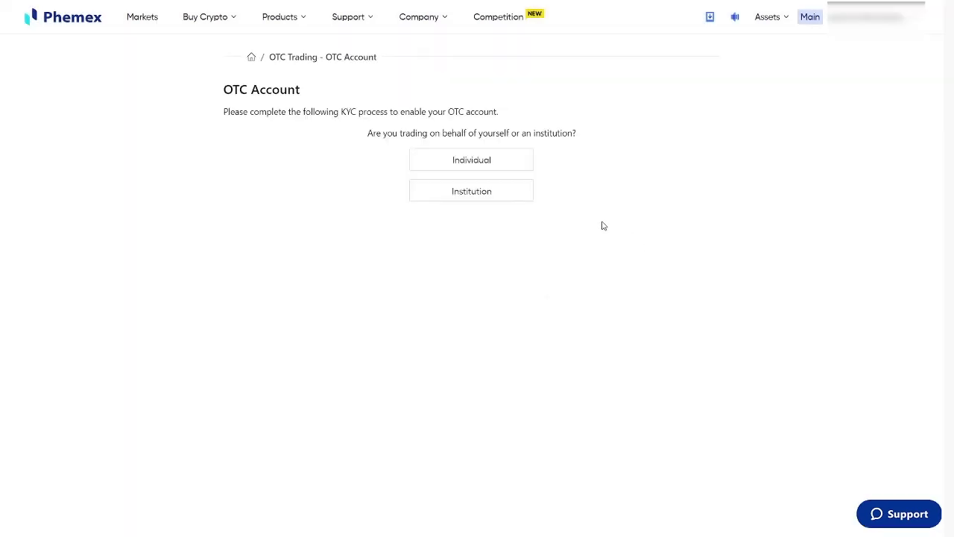
- Choose Individual as the OTC account type to start KYC
{"action": "left_click", "coordinate": [487, 159]}
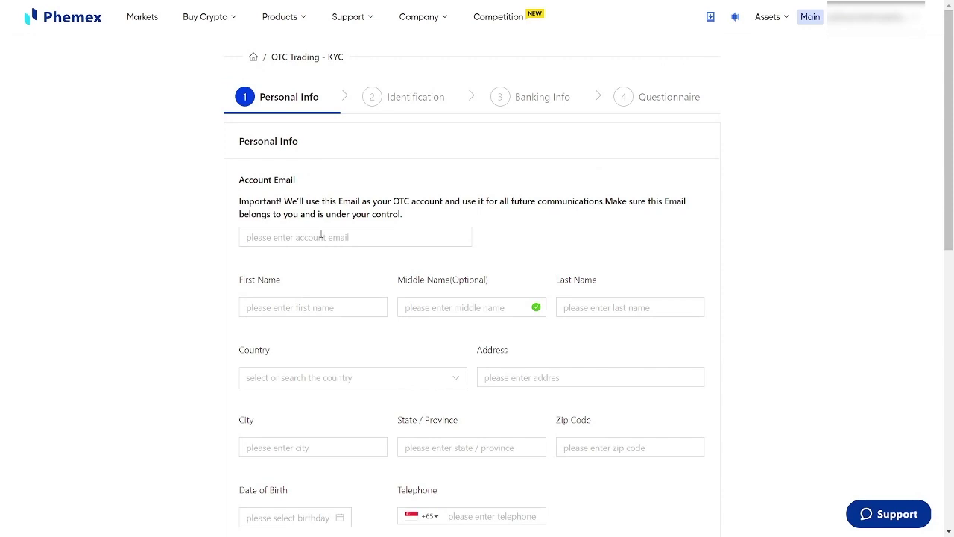
- Enter the account email and the first and last names on the Personal Info form
{"action": "left_click", "coordinate": [321, 234]}
{"action": "type", "text": "a"}
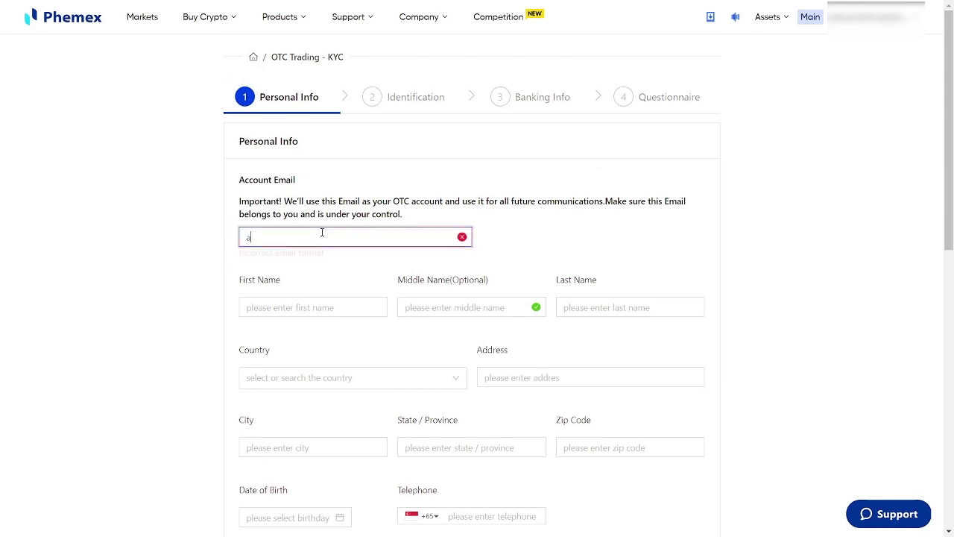
{"action": "type", "text": "bc@abc.com"}
{"action": "key", "text": "Tab"}
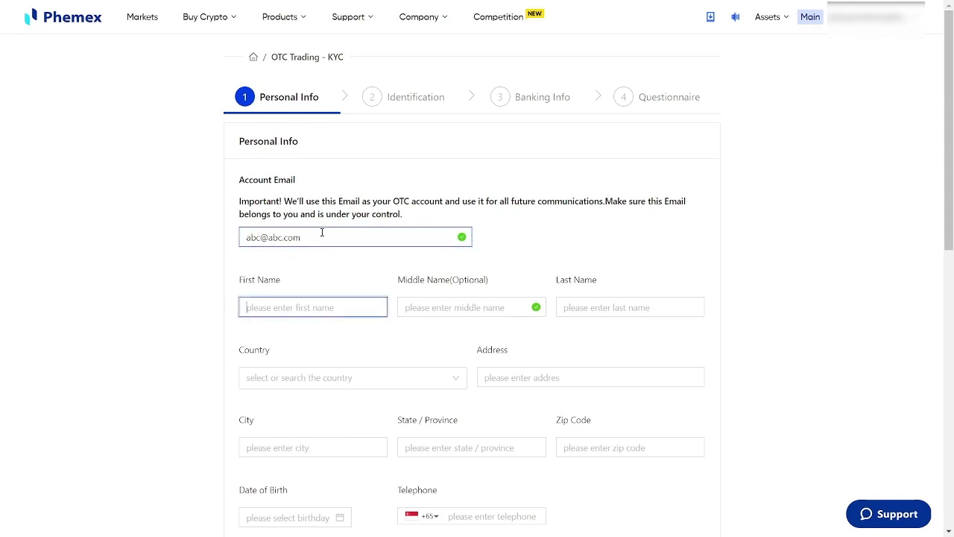
{"action": "type", "text": "ABC"}
{"action": "key", "text": "Tab"}
{"action": "key", "text": "Tab"}
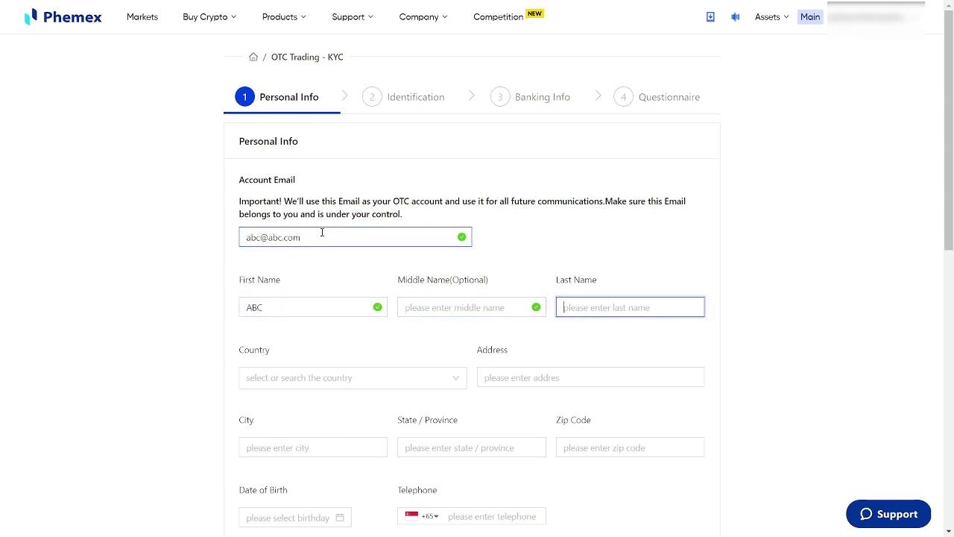
{"action": "type", "text": "ABC"}
{"action": "key", "text": "Tab"}
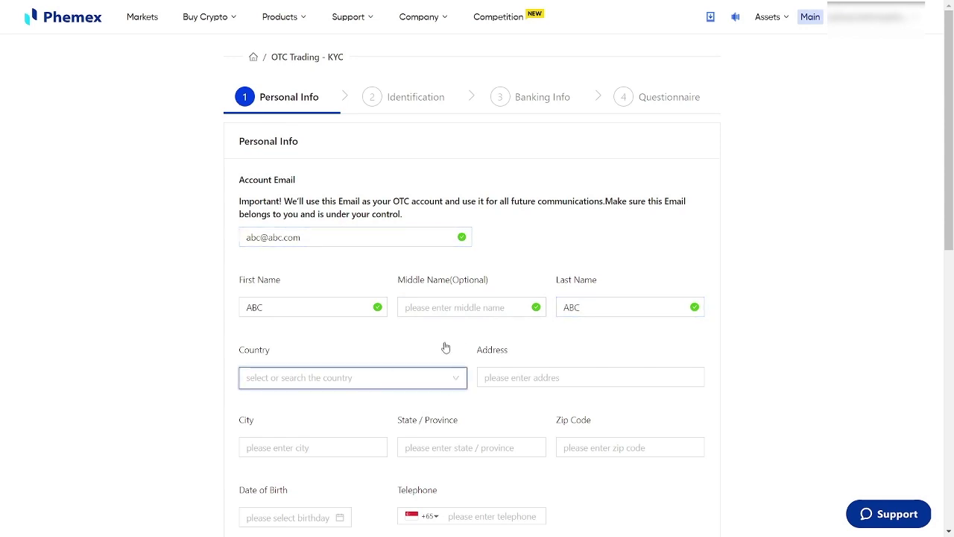
- Set country to Singapore and fill in the street address, city, state and zip code
{"action": "key", "text": "Down"}
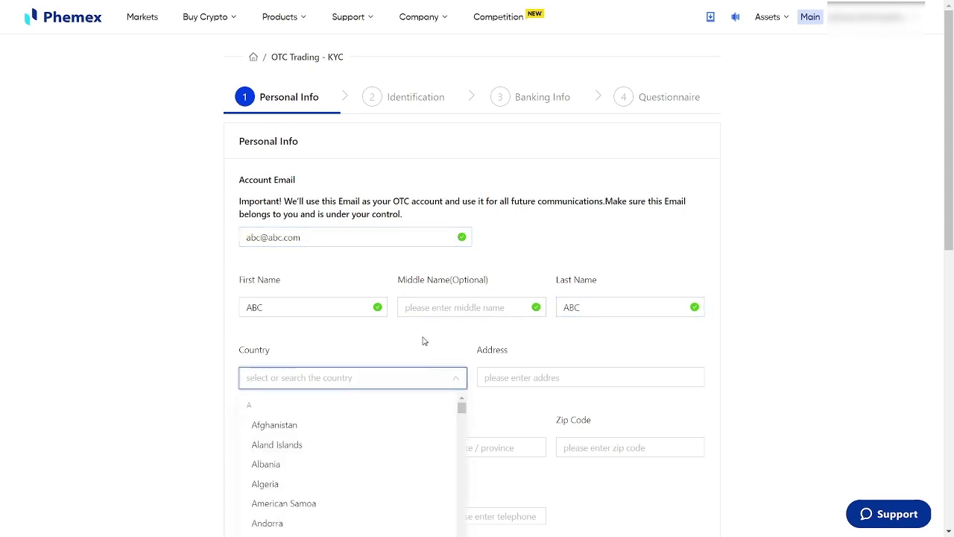
{"action": "type", "text": "Singapore"}
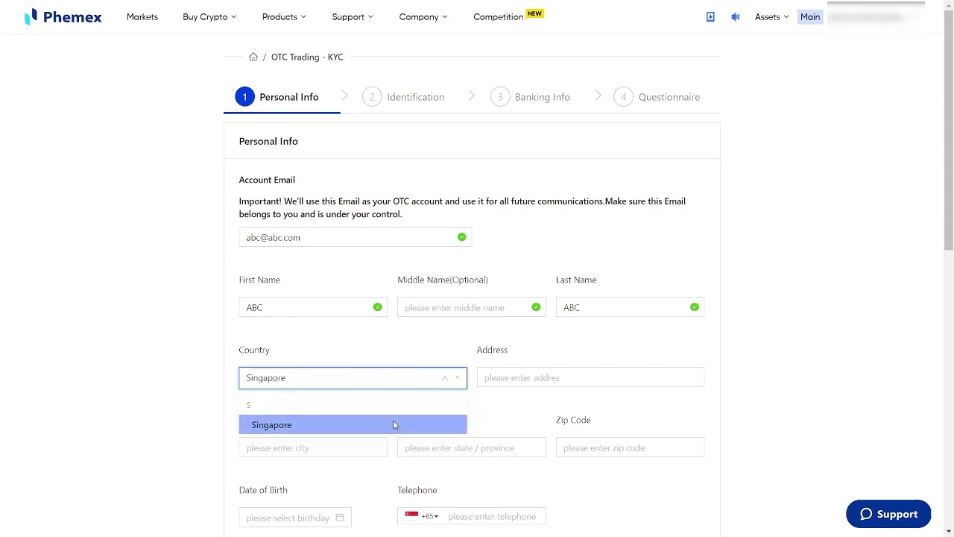
{"action": "left_click", "coordinate": [394, 422]}
{"action": "left_click", "coordinate": [596, 377]}
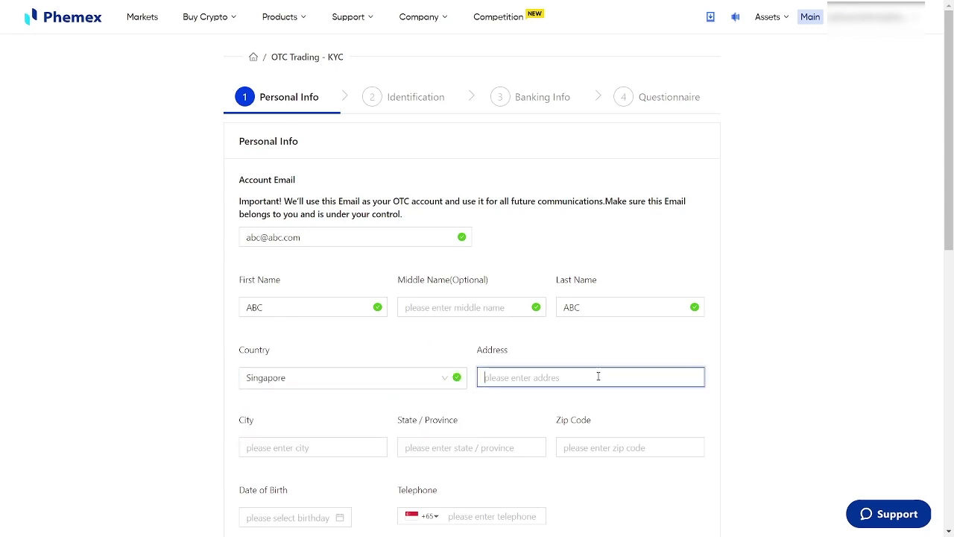
{"action": "type", "text": "Your Ad"}
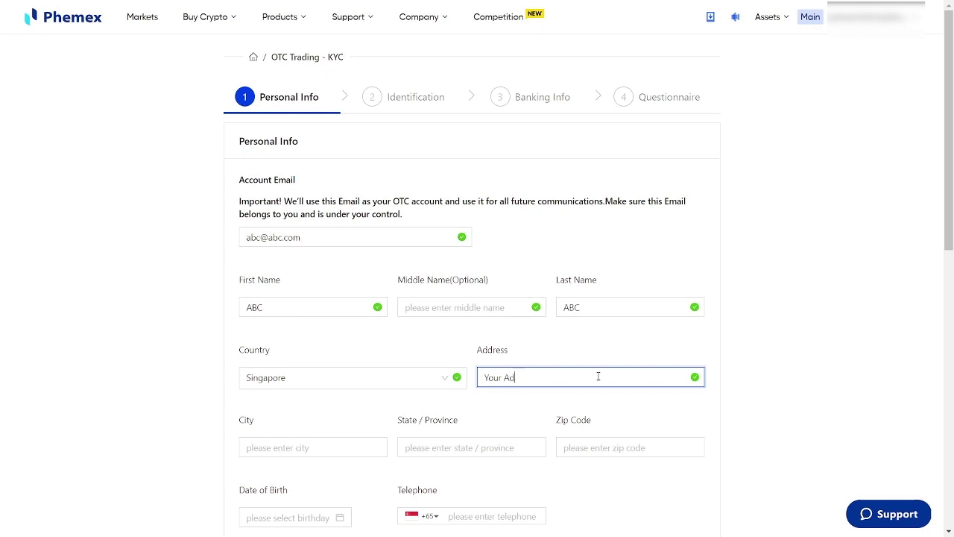
{"action": "type", "text": "dress"}
{"action": "key", "text": "Tab"}
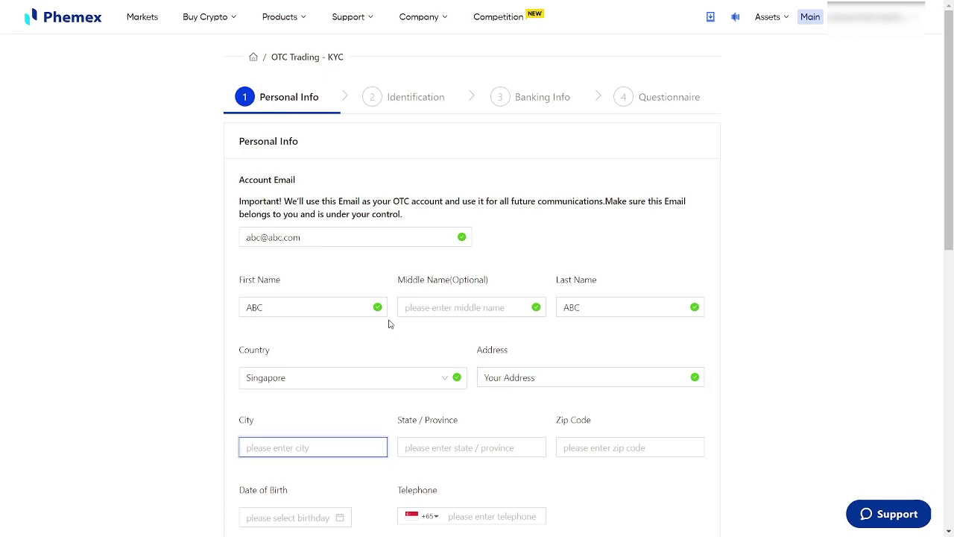
{"action": "type", "text": "Singapore"}
{"action": "left_click", "coordinate": [535, 447]}
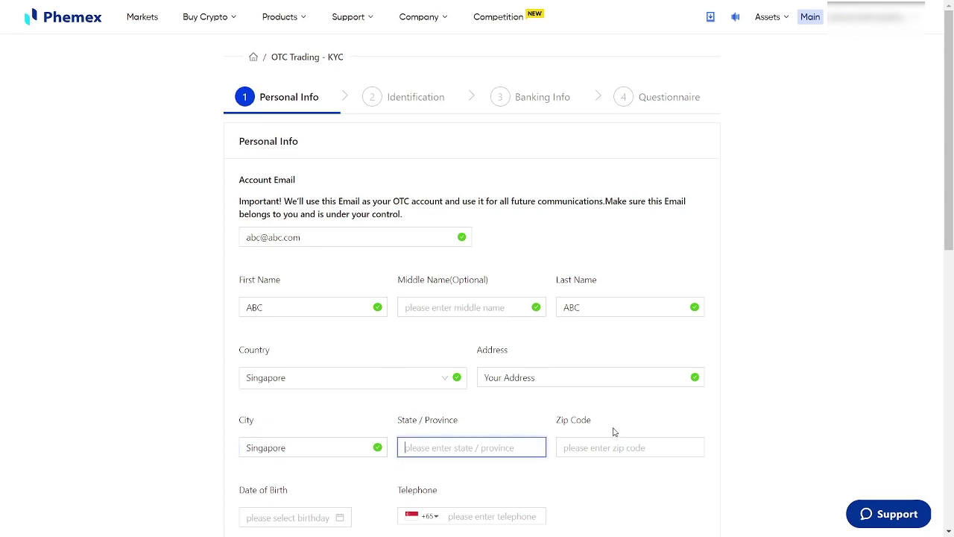
{"action": "type", "text": "Singapore"}
{"action": "left_click", "coordinate": [609, 445]}
{"action": "type", "text": "1234"}
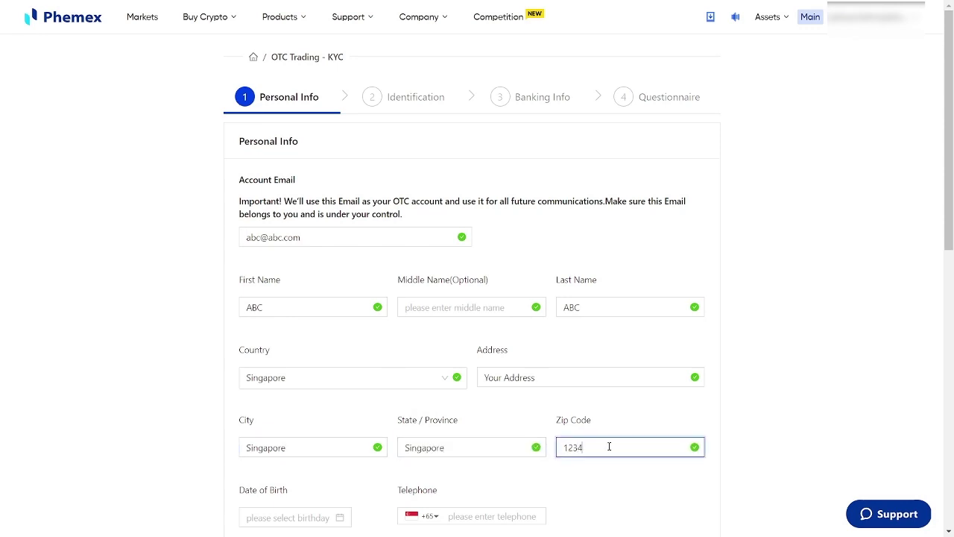
{"action": "type", "text": "5"}
{"action": "scroll", "coordinate": [293, 433], "scroll_direction": "down", "scroll_amount": 1}
{"action": "left_click", "coordinate": [284, 452]}
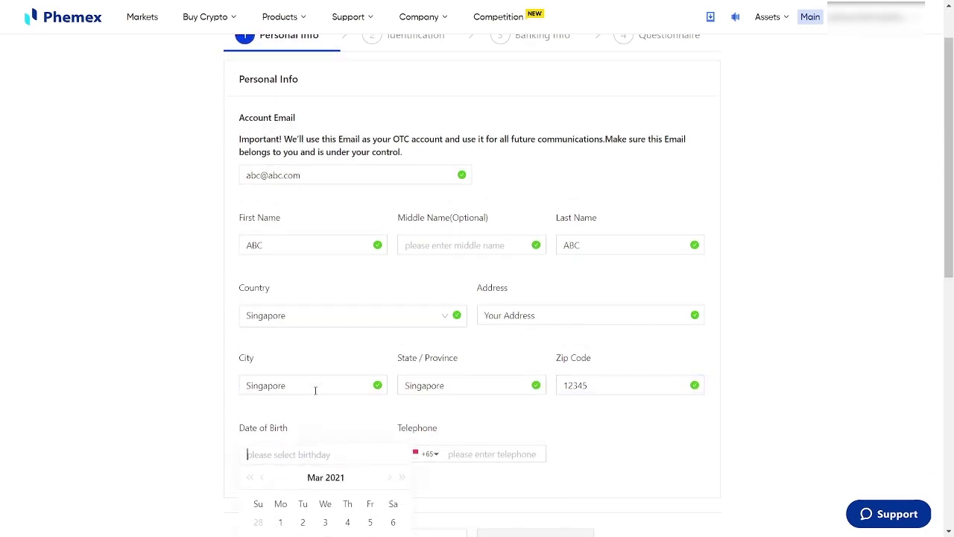
{"action": "scroll", "coordinate": [351, 472], "scroll_direction": "down", "scroll_amount": 3}
{"action": "left_click", "coordinate": [332, 291]}
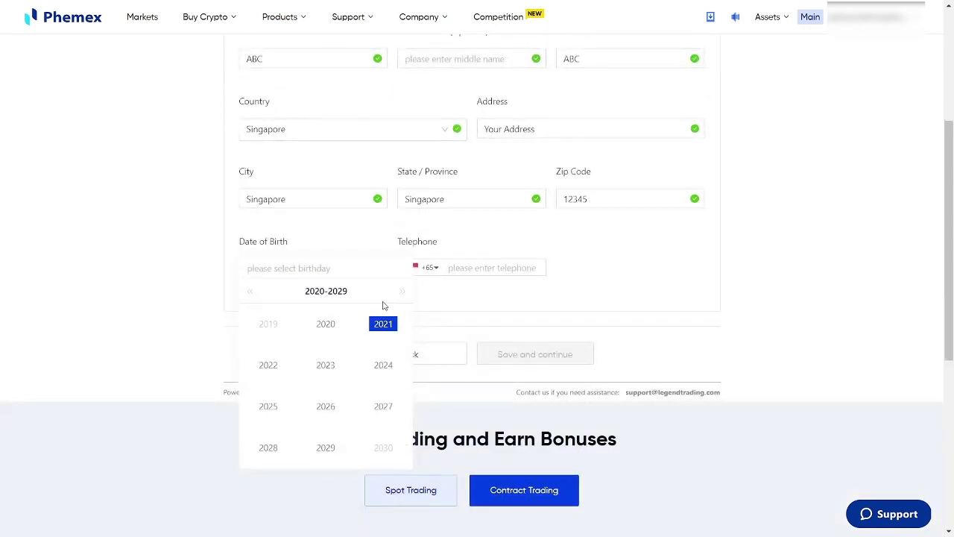
{"action": "double_click", "coordinate": [251, 290]}
{"action": "left_click", "coordinate": [251, 291]}
{"action": "left_click", "coordinate": [326, 365]}
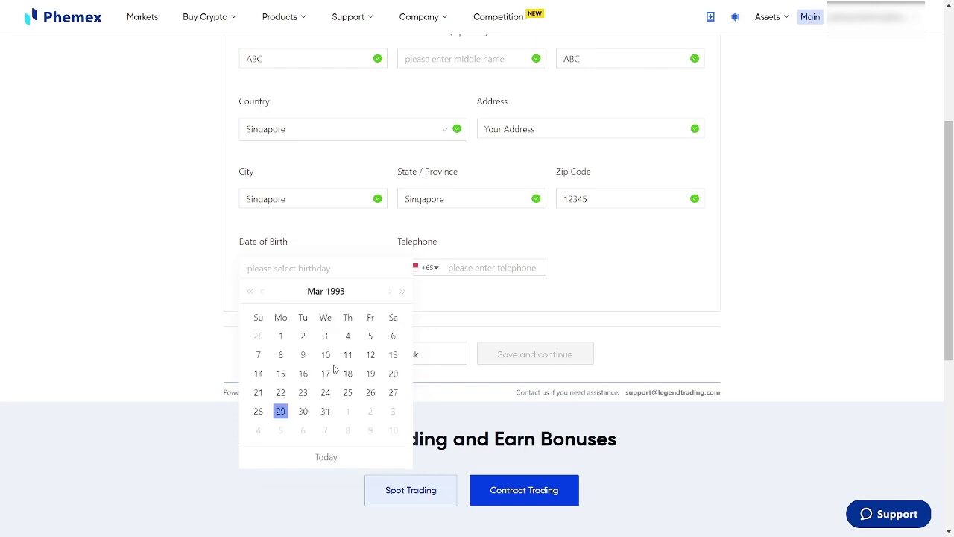
{"action": "left_click", "coordinate": [347, 355]}
{"action": "scroll", "coordinate": [396, 385], "scroll_direction": "up", "scroll_amount": 2}
- Enter the Singapore telephone number and save the Personal Info step
{"action": "left_click", "coordinate": [506, 392]}
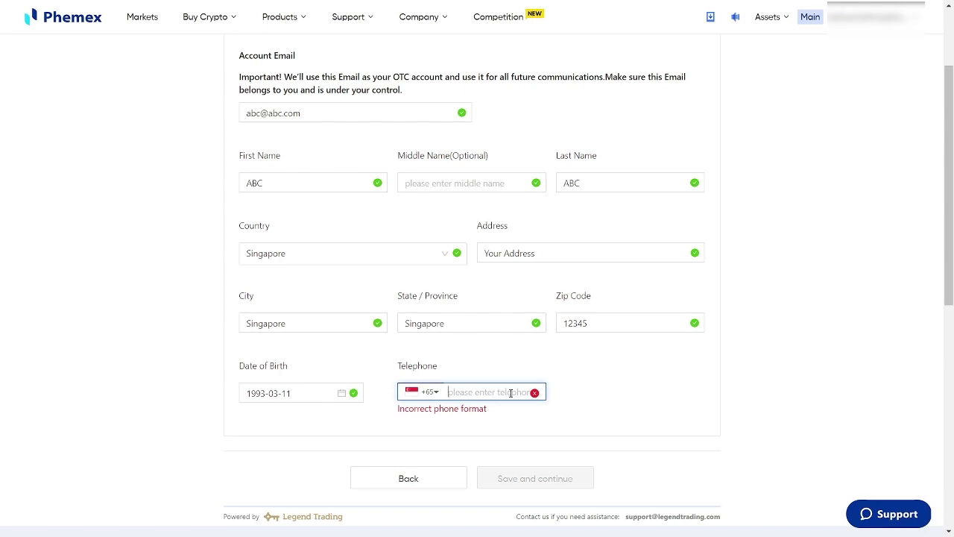
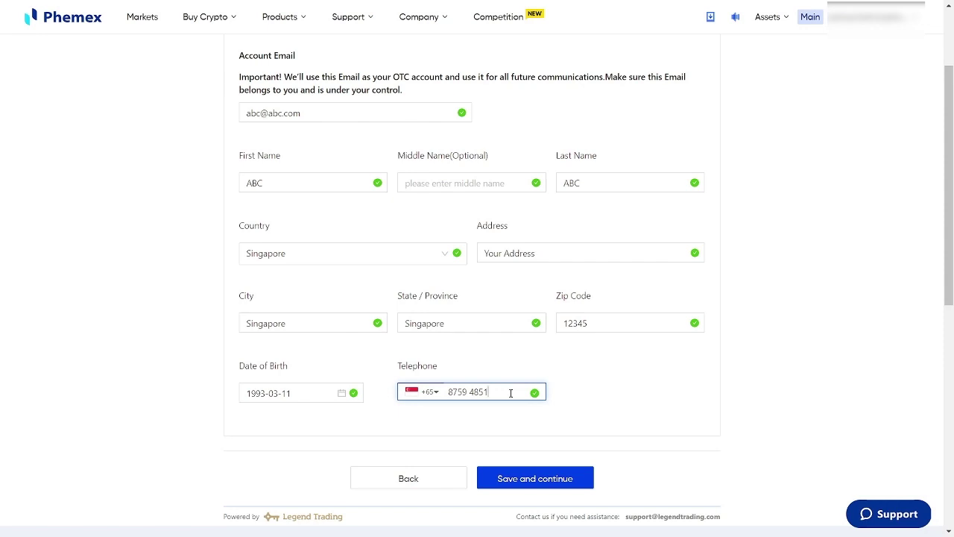
{"action": "left_click", "coordinate": [538, 480]}
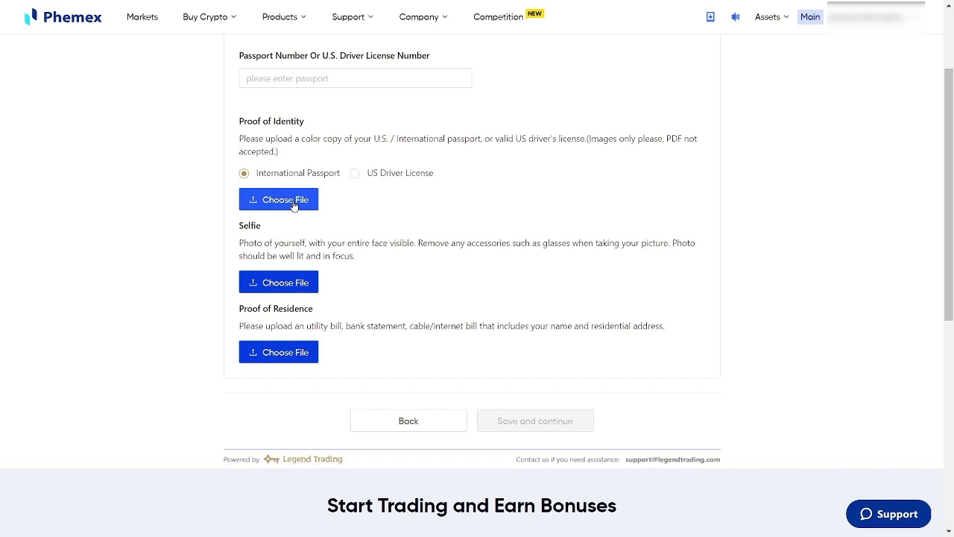
- Upload passport.jpg, Selfie.jpeg and address.jpg as identity, selfie and residence proofs
{"action": "left_click", "coordinate": [292, 201]}
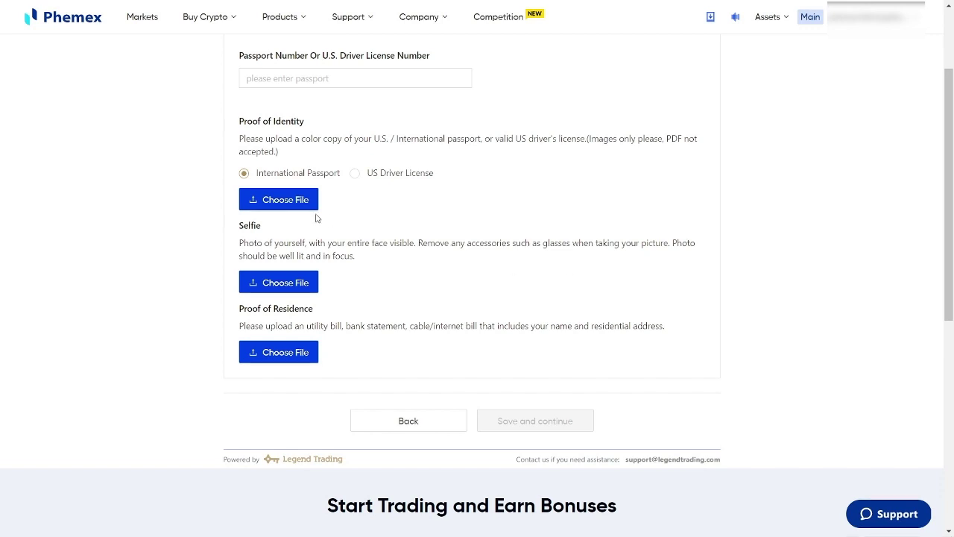
{"action": "left_click_drag", "start_coordinate": [261, 226], "coordinate": [242, 225]}
{"action": "left_click", "coordinate": [830, 294]}
{"action": "left_click", "coordinate": [300, 205]}
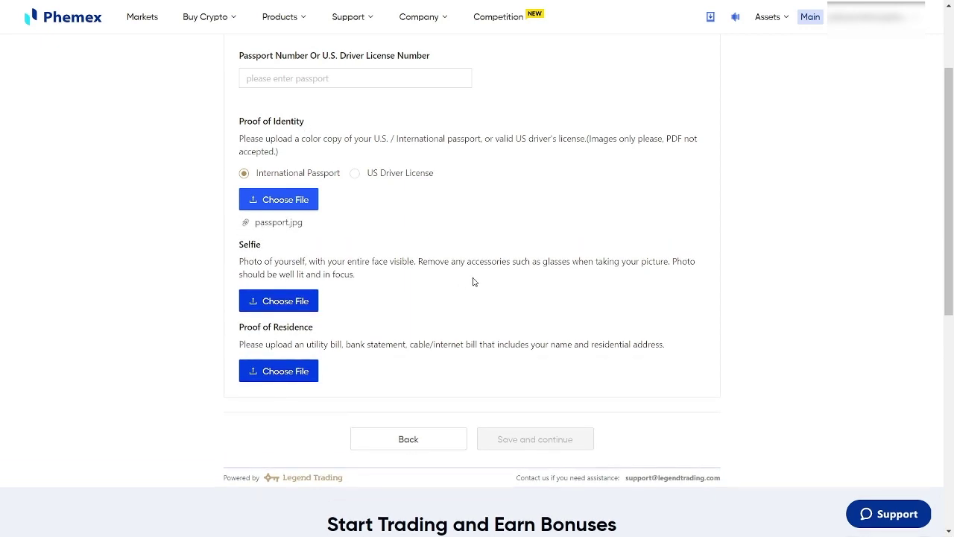
{"action": "scroll", "coordinate": [422, 142], "scroll_direction": "up", "scroll_amount": 1}
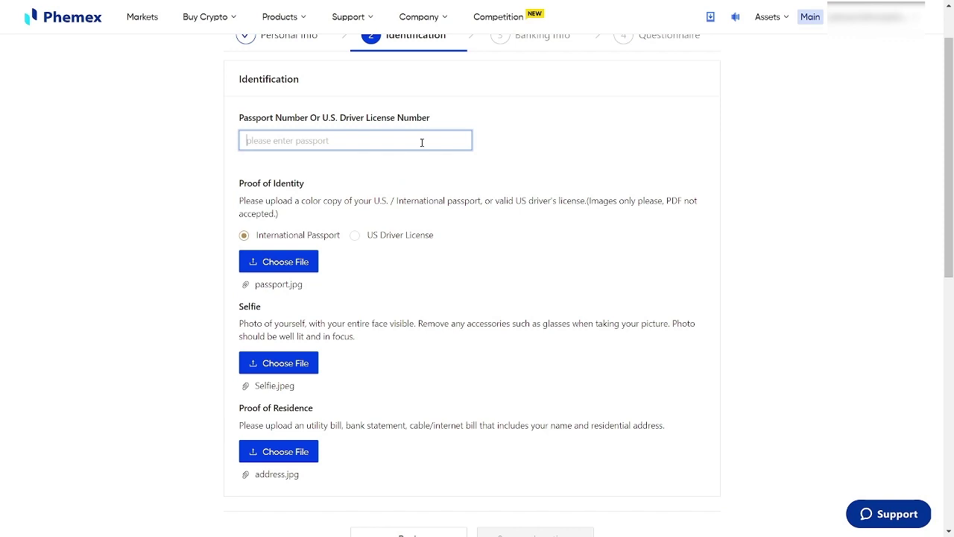
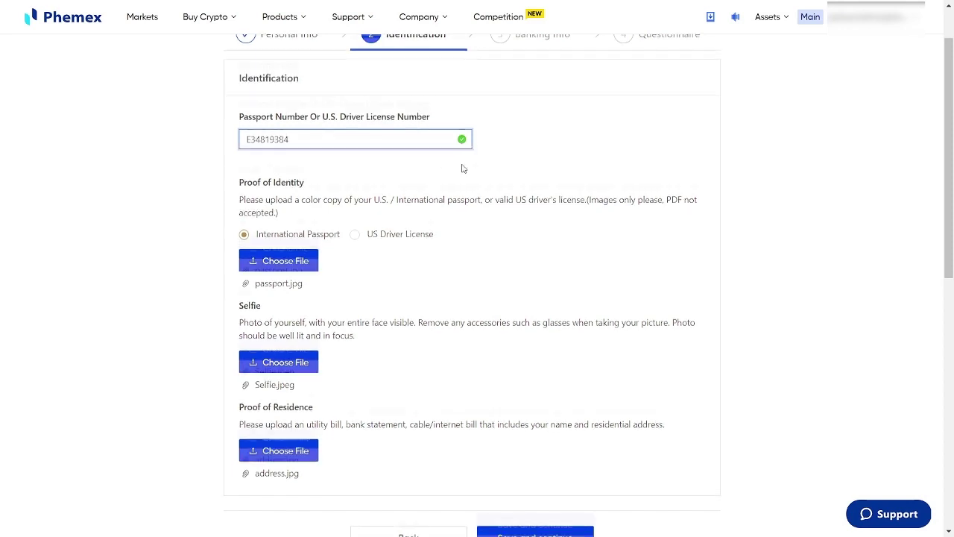
- Fill in the passport number and save the Identification step
{"action": "scroll", "coordinate": [462, 166], "scroll_direction": "down", "scroll_amount": 3}
{"action": "left_click", "coordinate": [543, 353]}
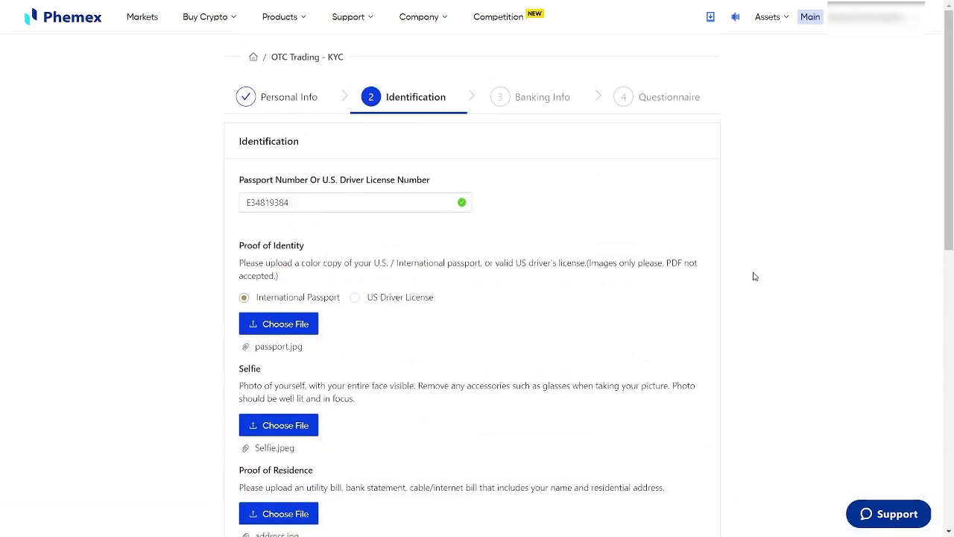
- Enter the bank account name, account address, 'Bank Name' and 'Bank Address'
{"action": "left_click", "coordinate": [572, 234]}
{"action": "type", "text": "A"}
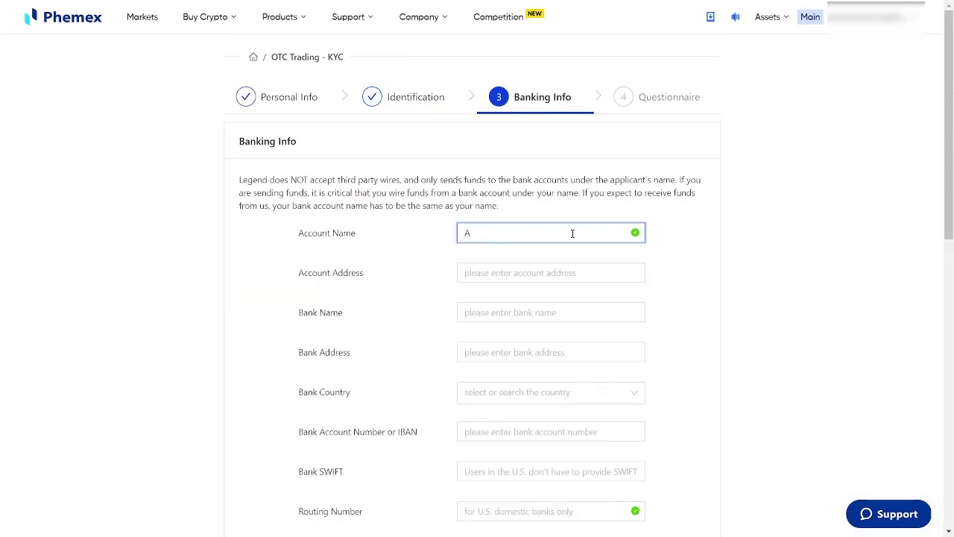
{"action": "type", "text": "BC"}
{"action": "key", "text": "Tab"}
{"action": "type", "text": "Y"}
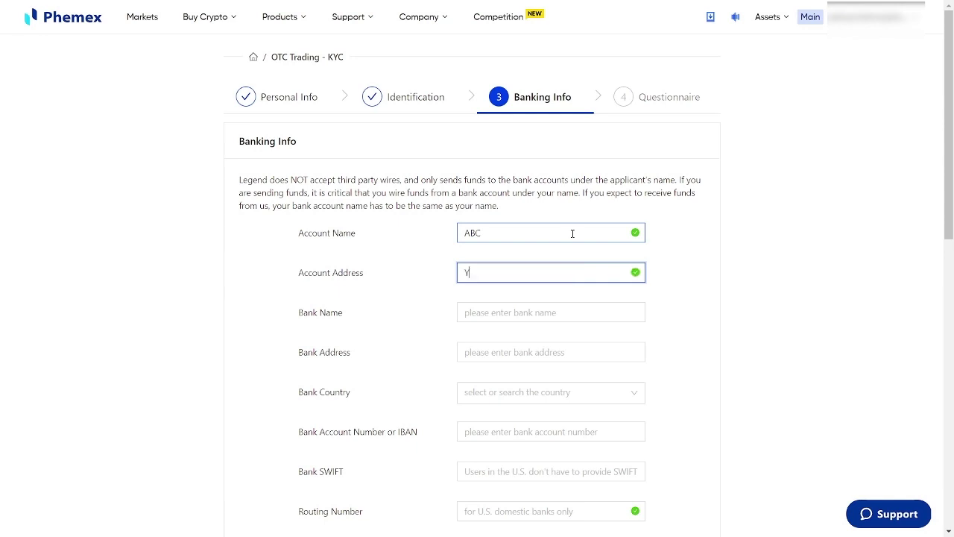
{"action": "type", "text": "our Address"}
{"action": "key", "text": "Tab"}
{"action": "type", "text": "Bank Name"}
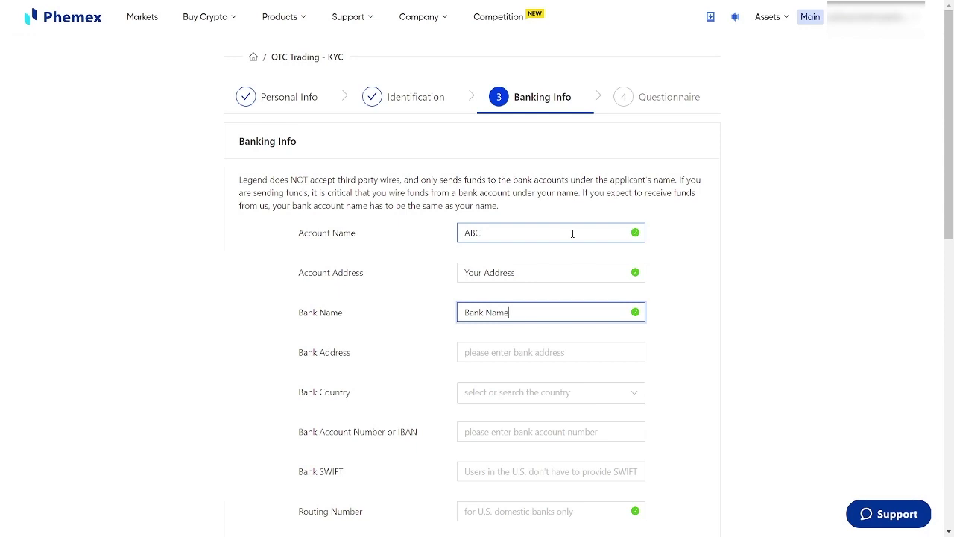
{"action": "key", "text": "Tab"}
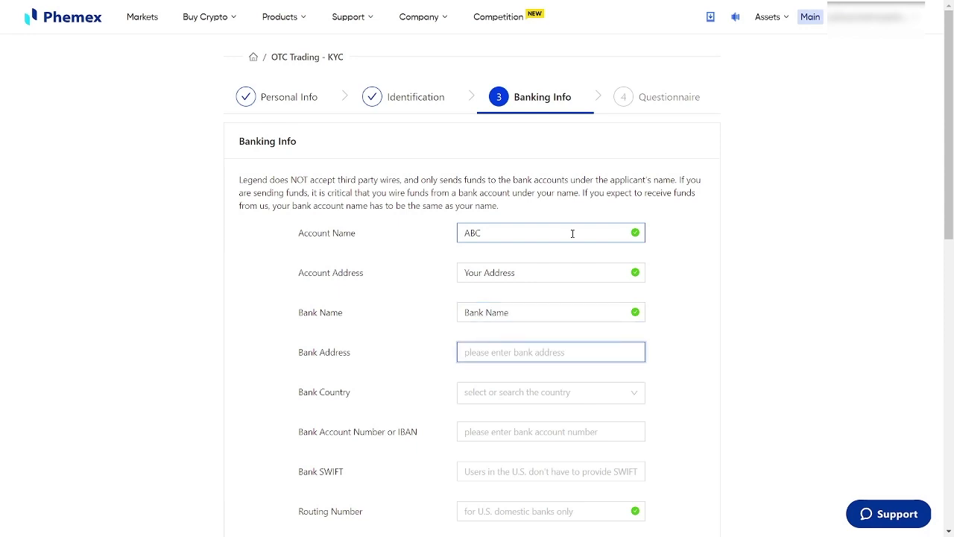
{"action": "type", "text": "Bank "}
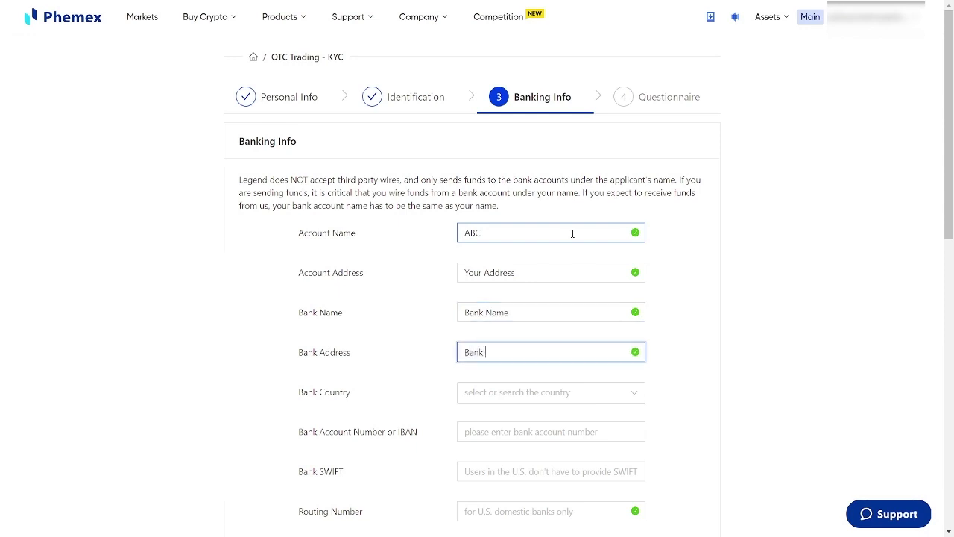
{"action": "type", "text": "Address"}
{"action": "key", "text": "Tab"}
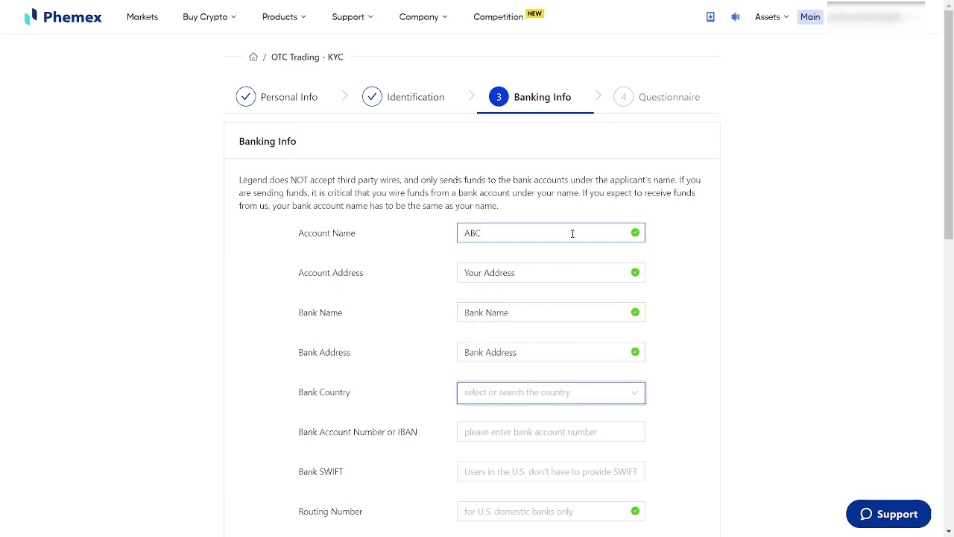
- Pick Singapore as the bank country and enter the bank account number
{"action": "left_click", "coordinate": [573, 389]}
{"action": "type", "text": "sin"}
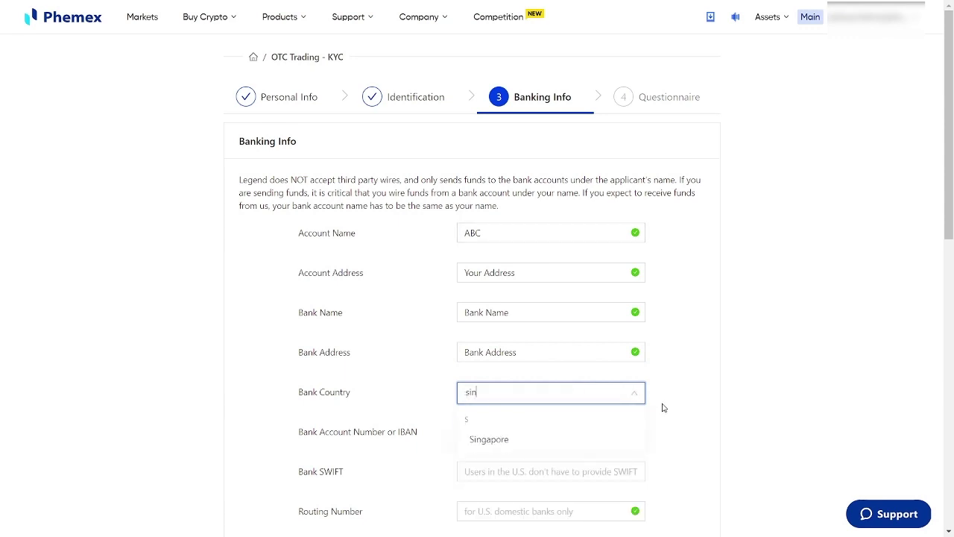
{"action": "left_click", "coordinate": [527, 439]}
{"action": "left_click", "coordinate": [528, 437]}
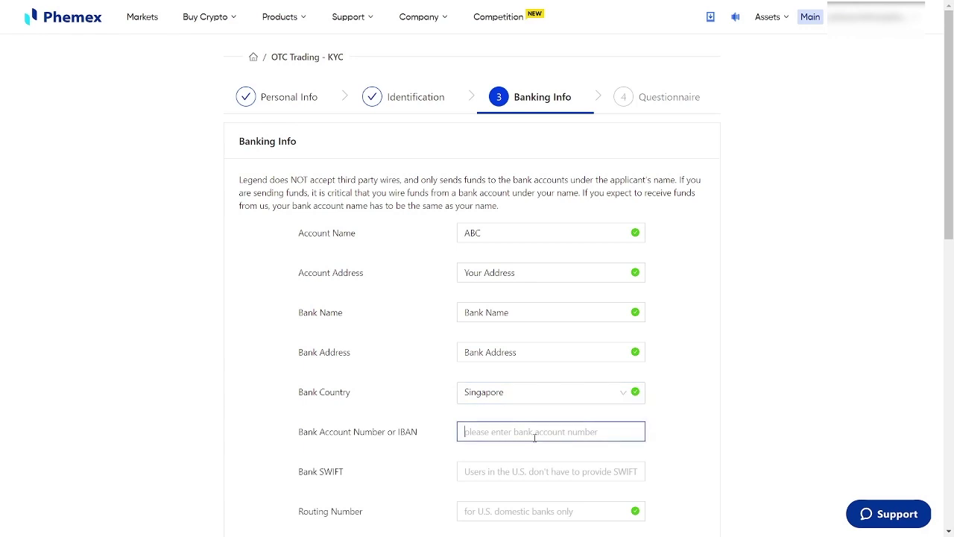
{"action": "scroll", "coordinate": [766, 432], "scroll_direction": "down", "scroll_amount": 1}
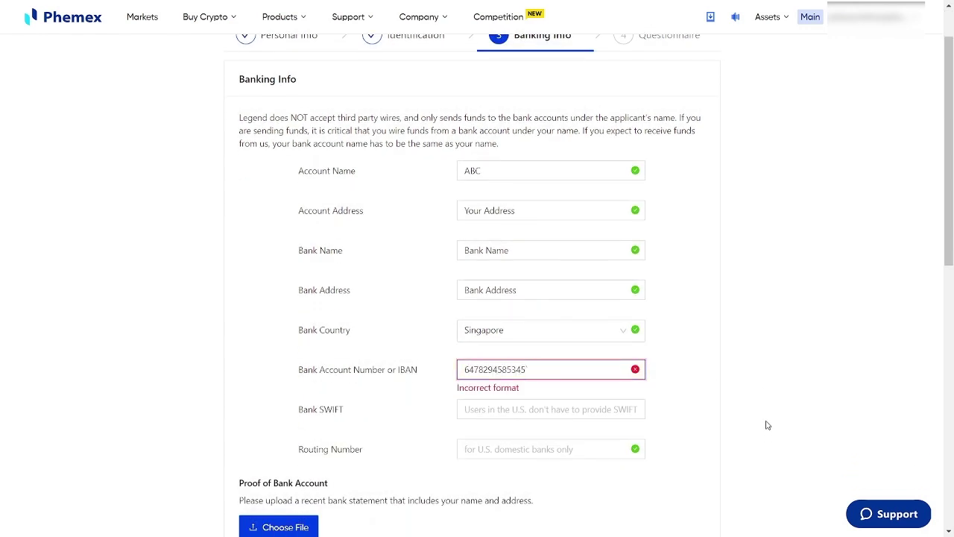
{"action": "type", "text": "43"}
{"action": "key", "text": "BackSpace"}
{"action": "key", "text": "BackSpace"}
{"action": "key", "text": "BackSpace"}
- Enter SWIFT as the SWIFT code, attach bankaccount.jpg and save the banking step
{"action": "left_click", "coordinate": [604, 409]}
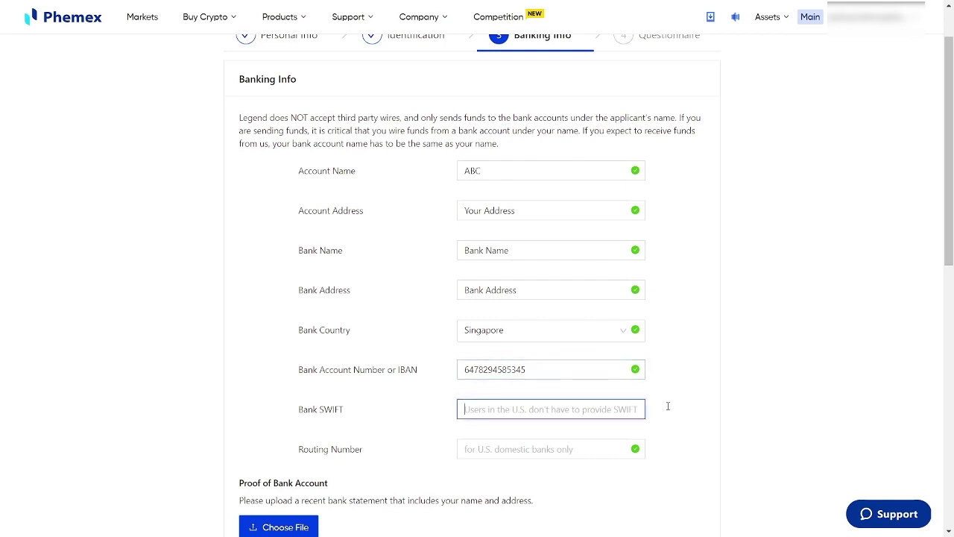
{"action": "scroll", "coordinate": [732, 398], "scroll_direction": "down", "scroll_amount": 2}
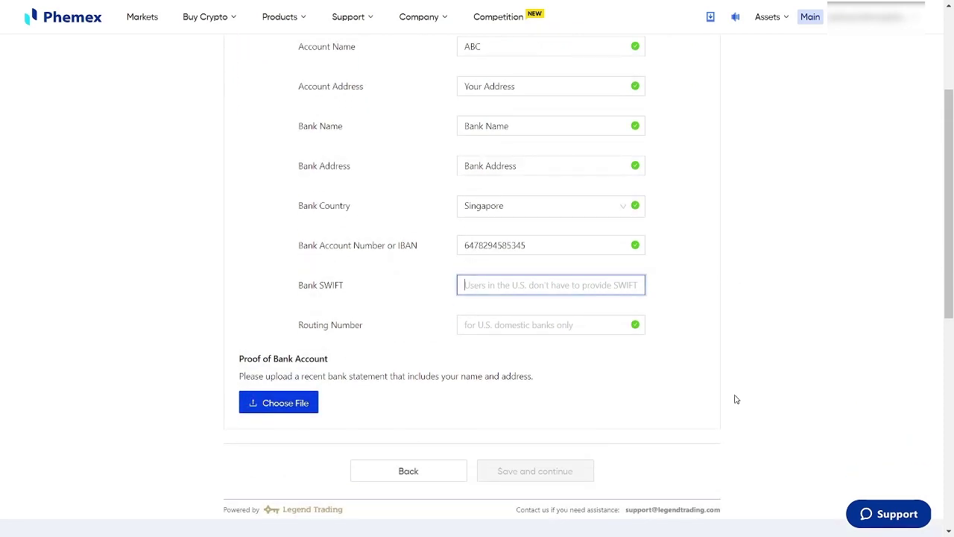
{"action": "type", "text": "SW"}
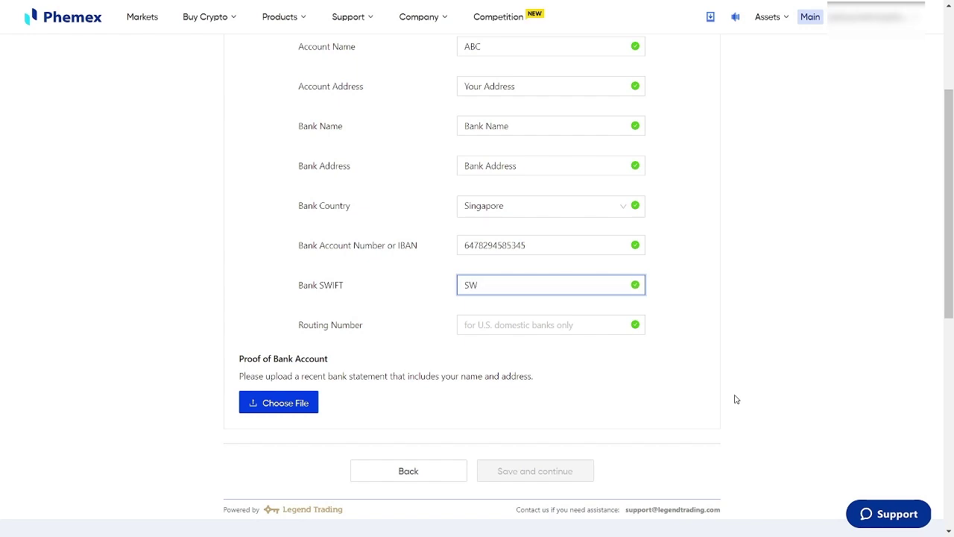
{"action": "type", "text": "IFT"}
{"action": "key", "text": "Tab"}
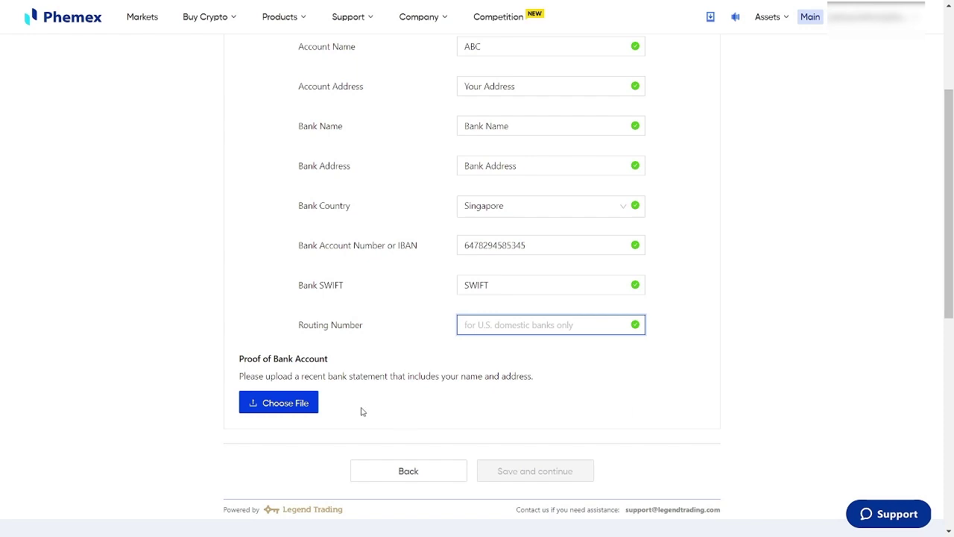
{"action": "left_click", "coordinate": [288, 402]}
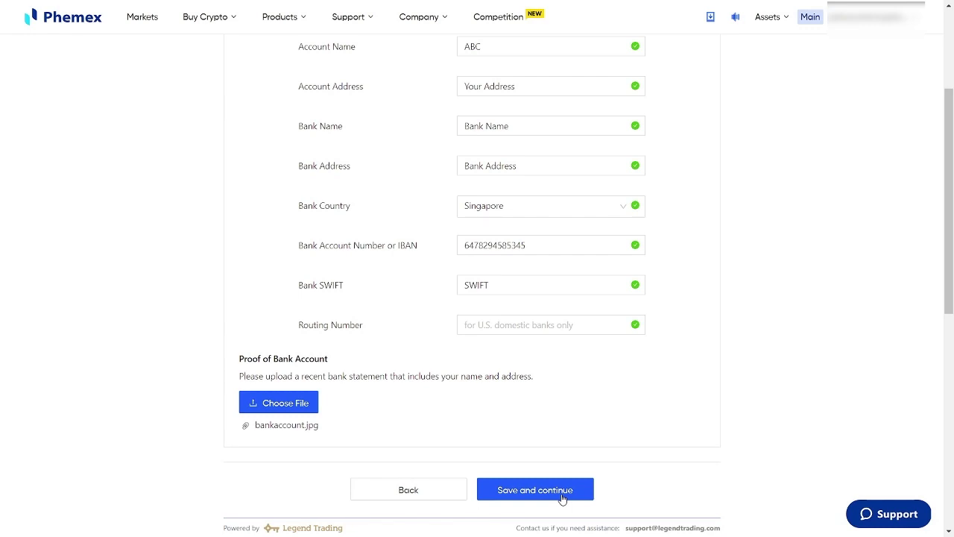
{"action": "left_click", "coordinate": [562, 499]}
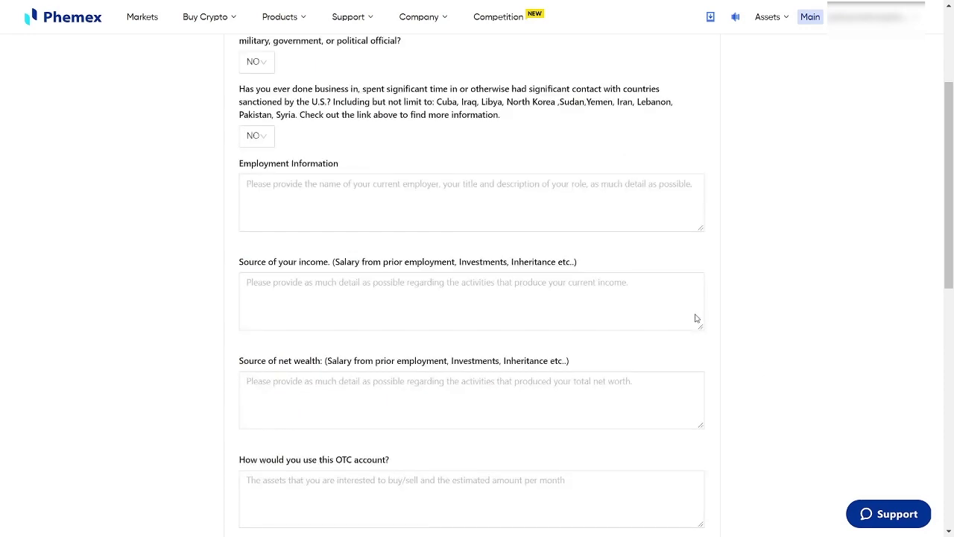
- Answer employment with 'your company info' and source of income with 'salary'
{"action": "scroll", "coordinate": [373, 216], "scroll_direction": "up", "scroll_amount": 2}
{"action": "scroll", "coordinate": [293, 228], "scroll_direction": "up", "scroll_amount": 1}
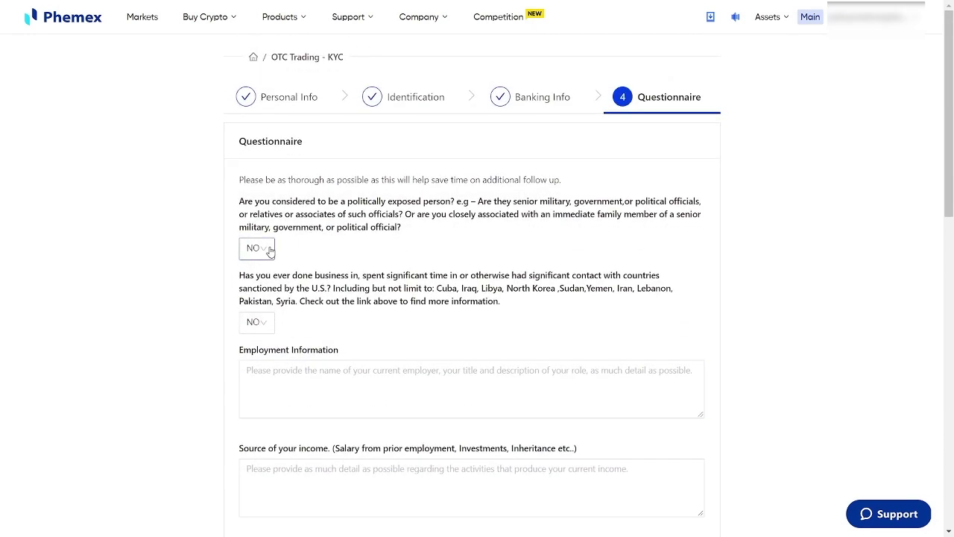
{"action": "scroll", "coordinate": [479, 283], "scroll_direction": "down", "scroll_amount": 1}
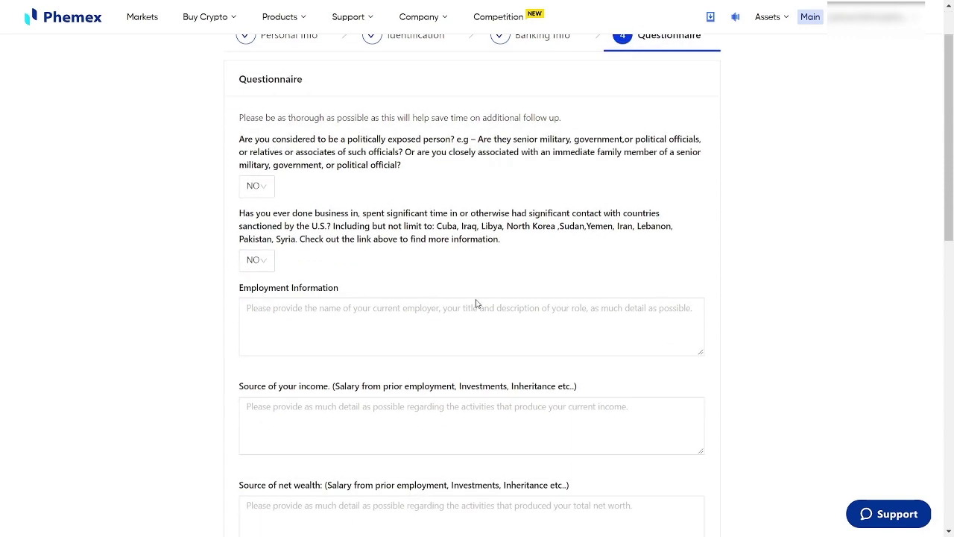
{"action": "left_click", "coordinate": [478, 304]}
{"action": "scroll", "coordinate": [481, 300], "scroll_direction": "down", "scroll_amount": 2}
{"action": "type", "text": "you"}
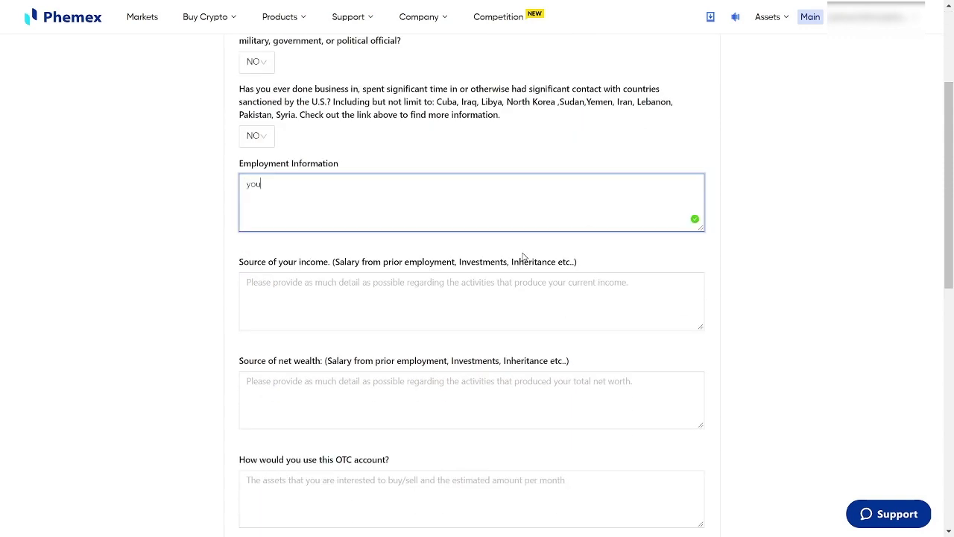
{"action": "type", "text": "r com"}
{"action": "type", "text": "pany info"}
{"action": "left_click", "coordinate": [382, 304]}
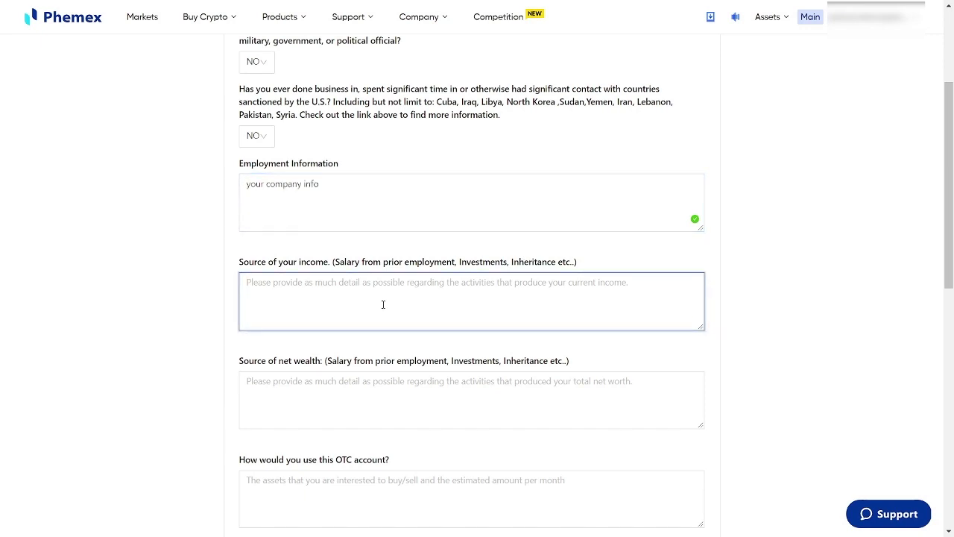
{"action": "type", "text": "salary"}
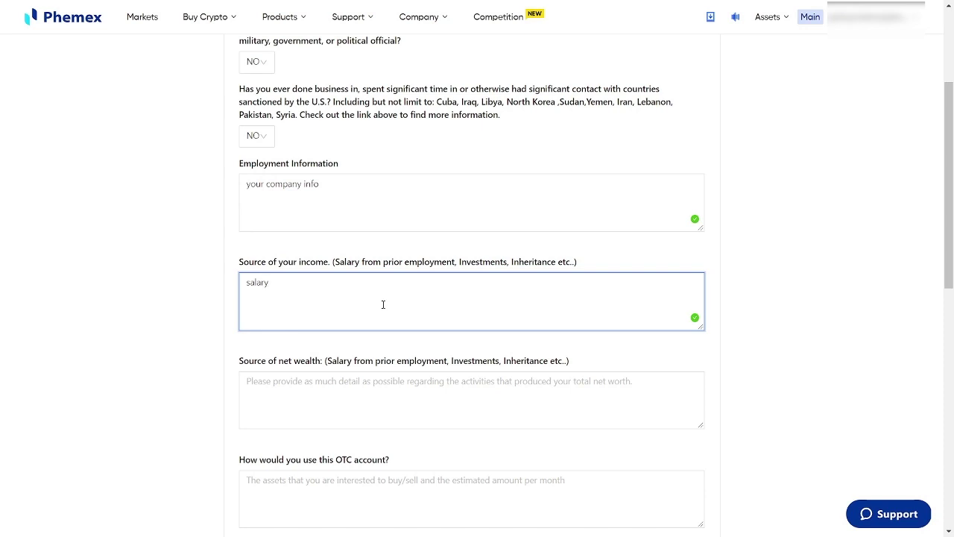
- Give net wealth source 'investments', OTC usage 'it depends on you', and submit the questionnaire
{"action": "left_click", "coordinate": [477, 415]}
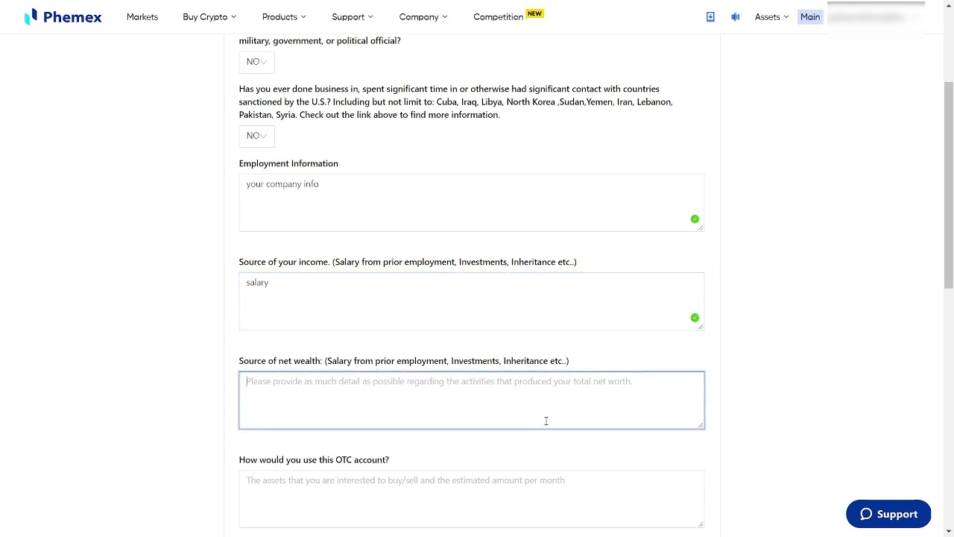
{"action": "type", "text": "inve"}
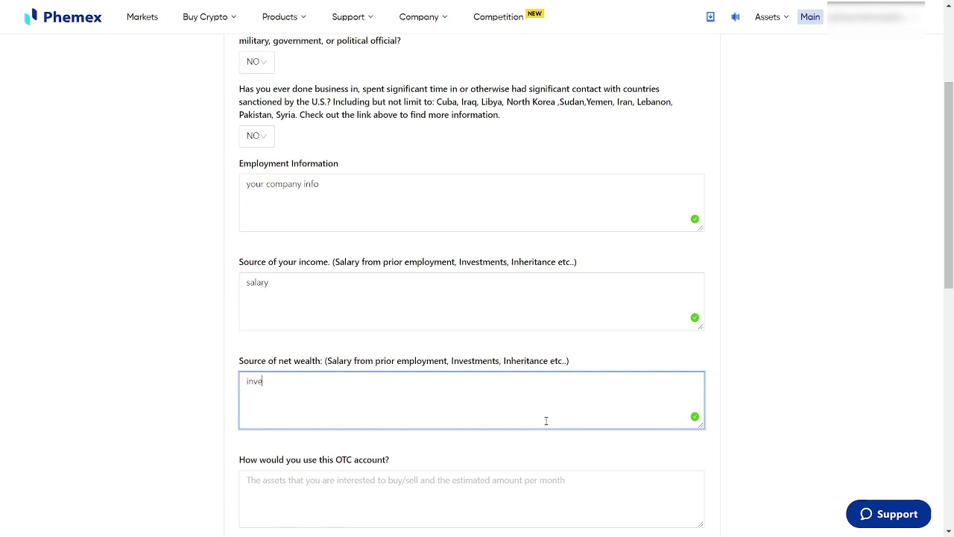
{"action": "type", "text": "stments"}
{"action": "scroll", "coordinate": [549, 434], "scroll_direction": "down", "scroll_amount": 1}
{"action": "left_click", "coordinate": [452, 430]}
{"action": "scroll", "coordinate": [452, 430], "scroll_direction": "down", "scroll_amount": 1}
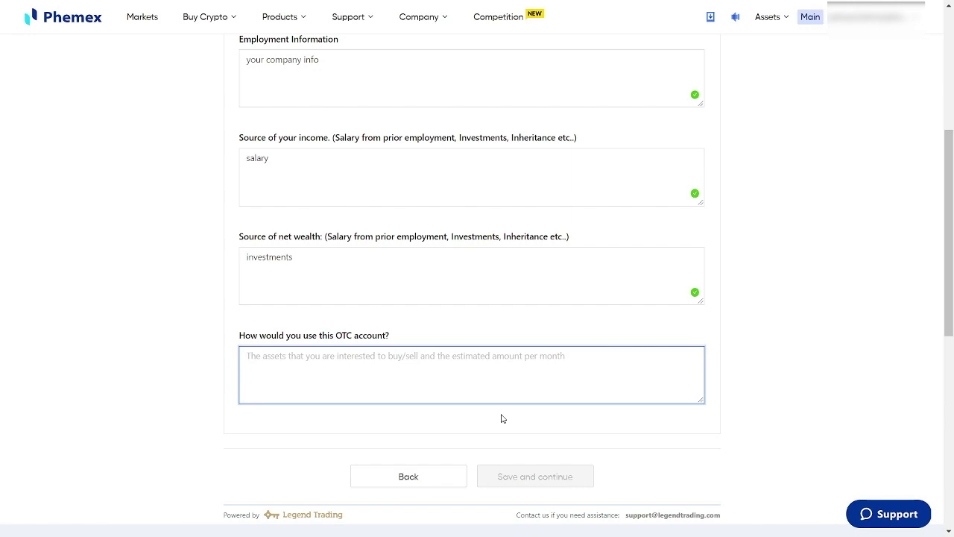
{"action": "type", "text": "it d"}
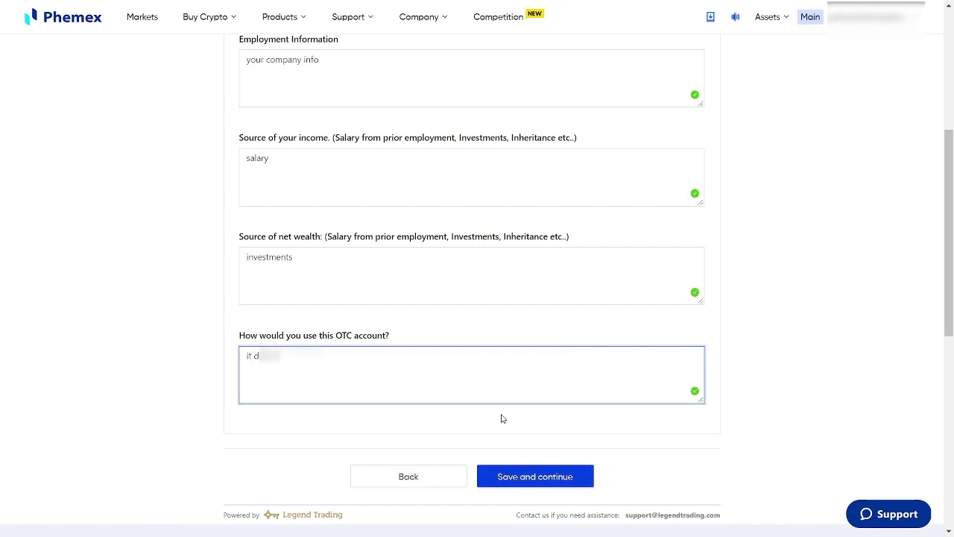
{"action": "type", "text": "epends on you"}
{"action": "left_click", "coordinate": [604, 280]}
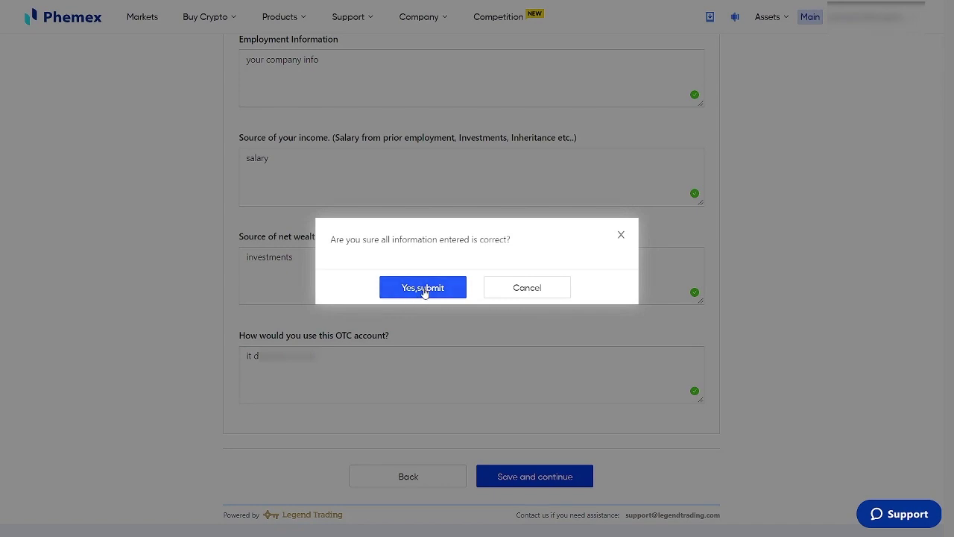
- Confirm submission of the OTC application with Yes, submit
{"action": "left_click", "coordinate": [424, 290]}
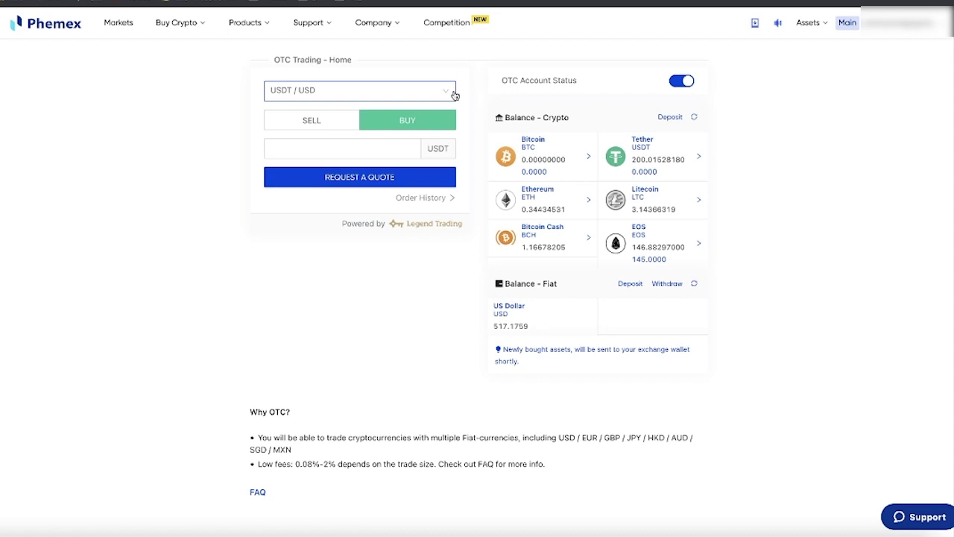
- Pick the ETH / USD pair, choose SELL, enter 0.3443 ETH and request a quote
{"action": "left_click", "coordinate": [427, 95]}
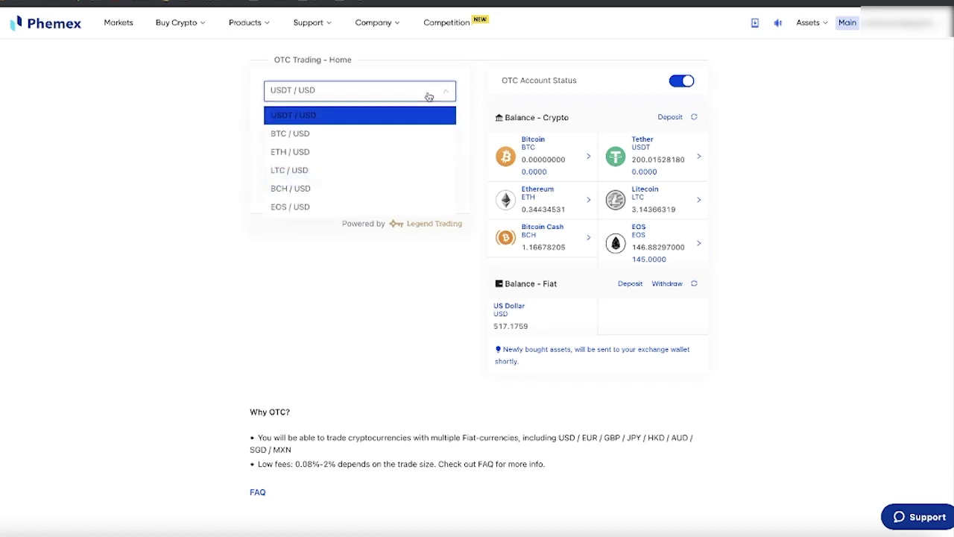
{"action": "left_click", "coordinate": [316, 152]}
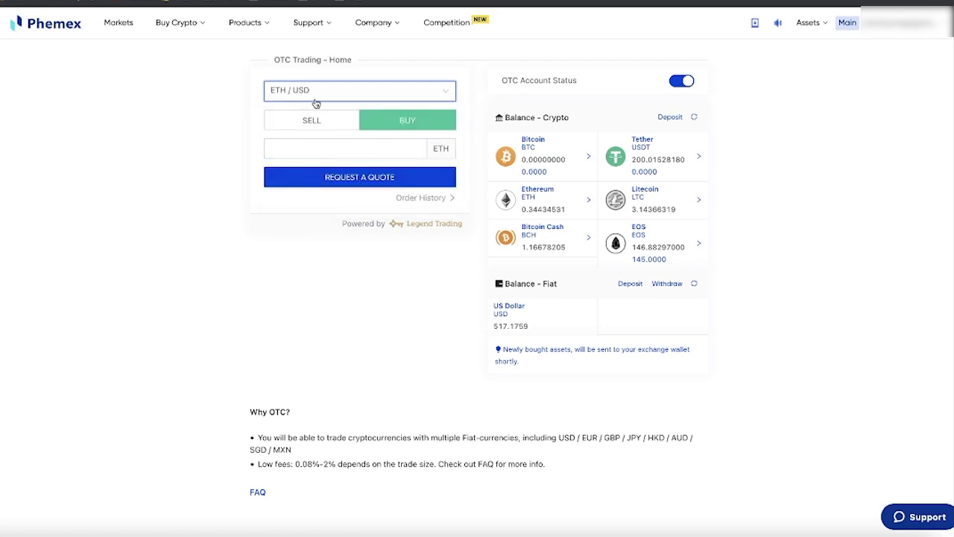
{"action": "left_click", "coordinate": [316, 121]}
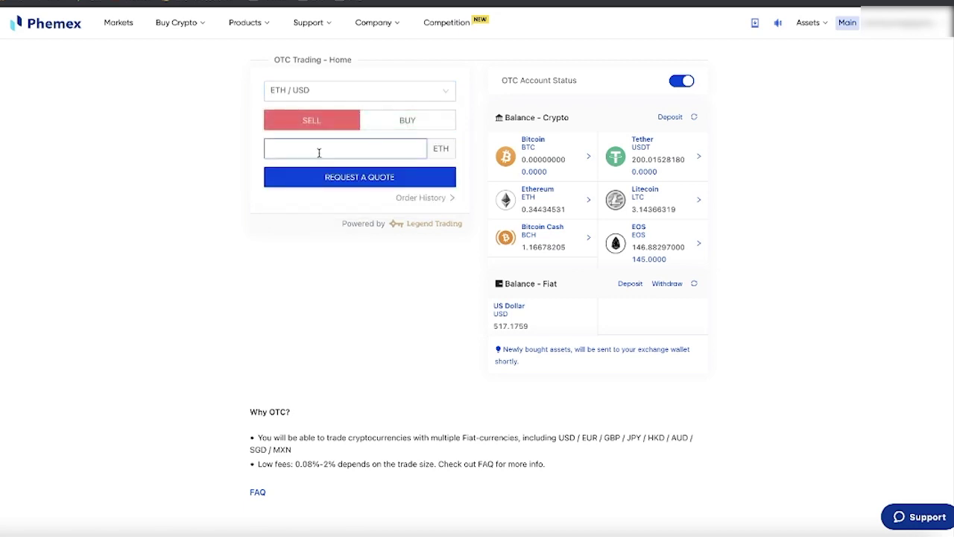
{"action": "left_click", "coordinate": [335, 149]}
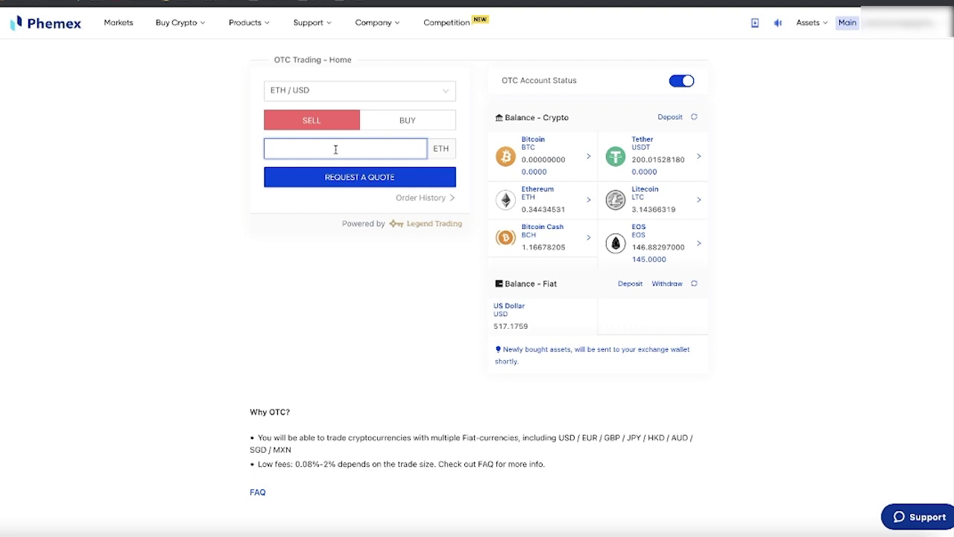
{"action": "type", "text": "0.3443"}
{"action": "left_click", "coordinate": [358, 178]}
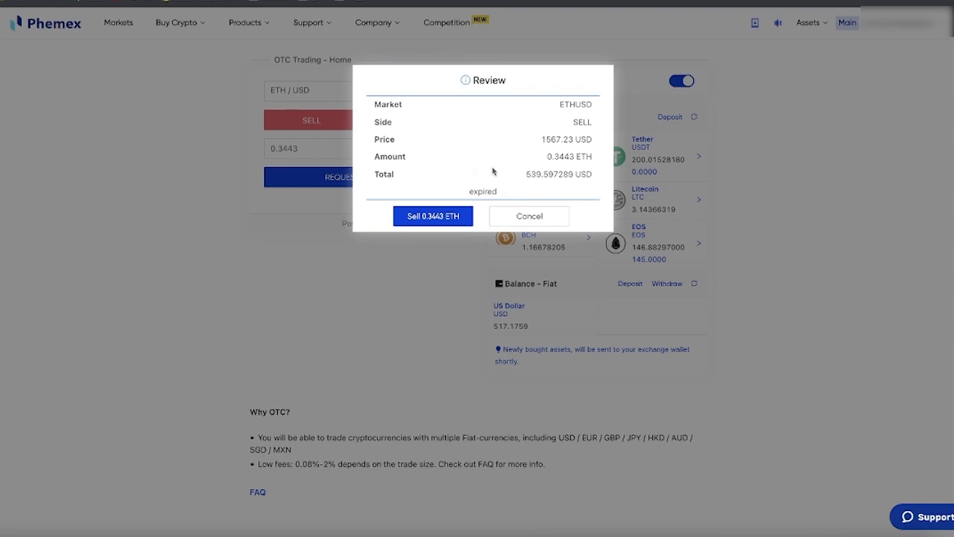
- Discard the expired quote, get a fresh one and sell 0.3443 ETH at 1566.84 USD
{"action": "left_click", "coordinate": [520, 218]}
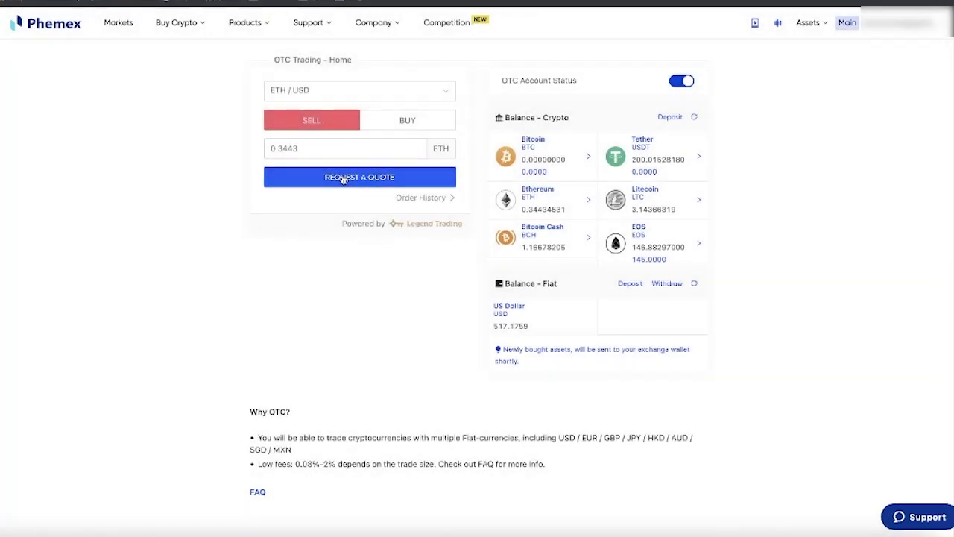
{"action": "left_click", "coordinate": [340, 179]}
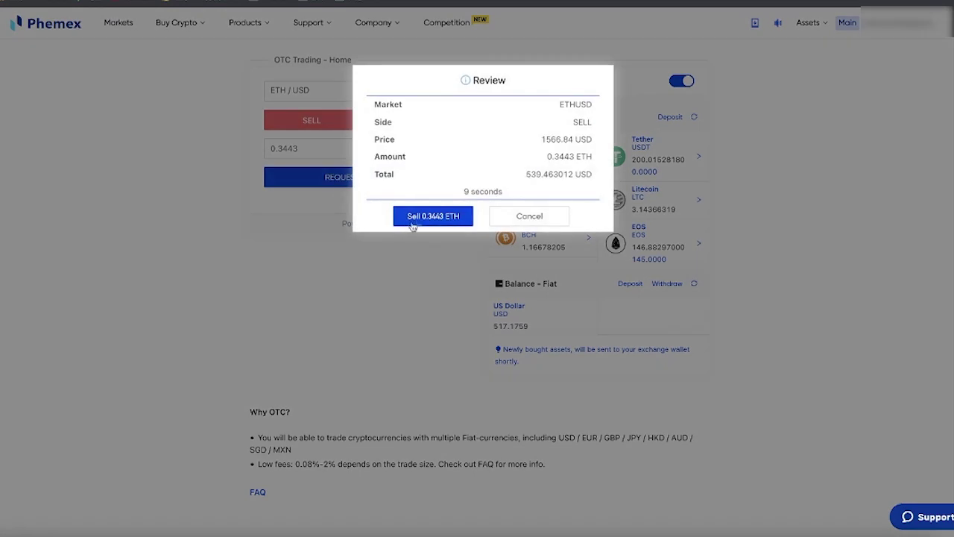
{"action": "left_click", "coordinate": [427, 215]}
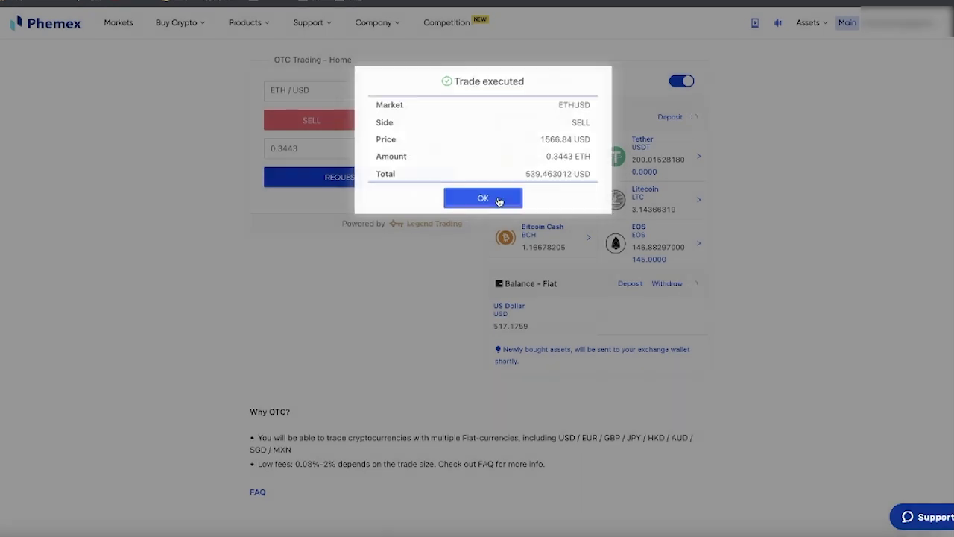
- Close the trade confirmation and view OTC order history scrolled to the Date and Trade ID columns
{"action": "left_click", "coordinate": [498, 198]}
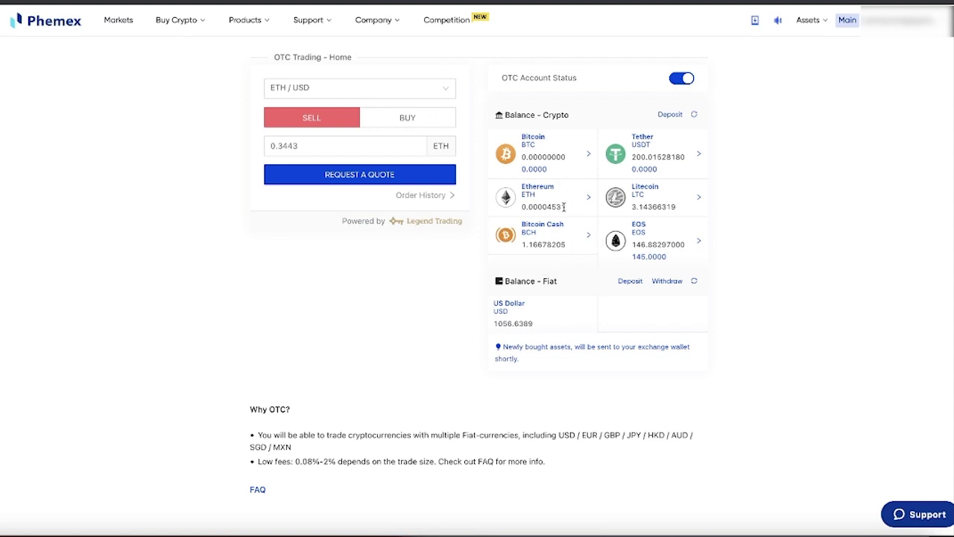
{"action": "left_click", "coordinate": [440, 196]}
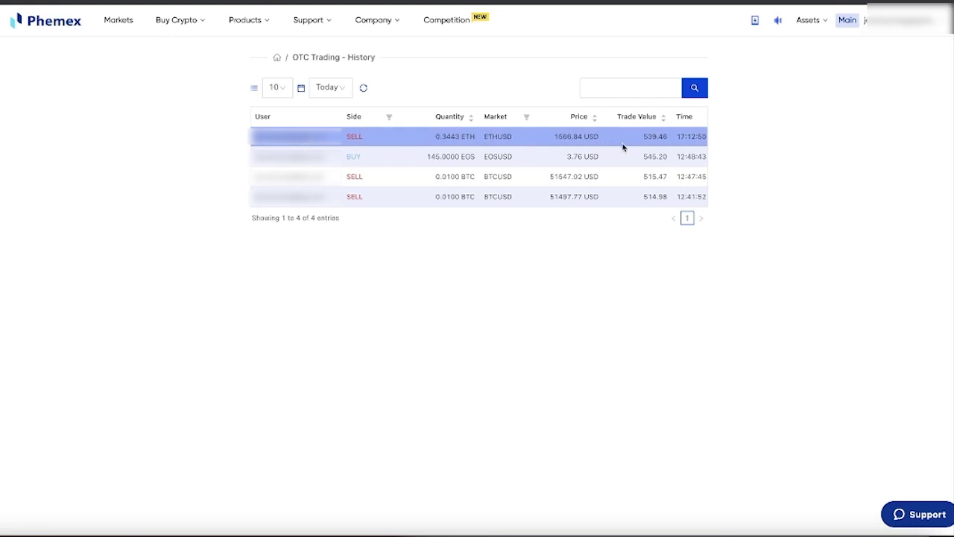
{"action": "scroll", "coordinate": [625, 147], "scroll_direction": "right", "scroll_amount": 10}
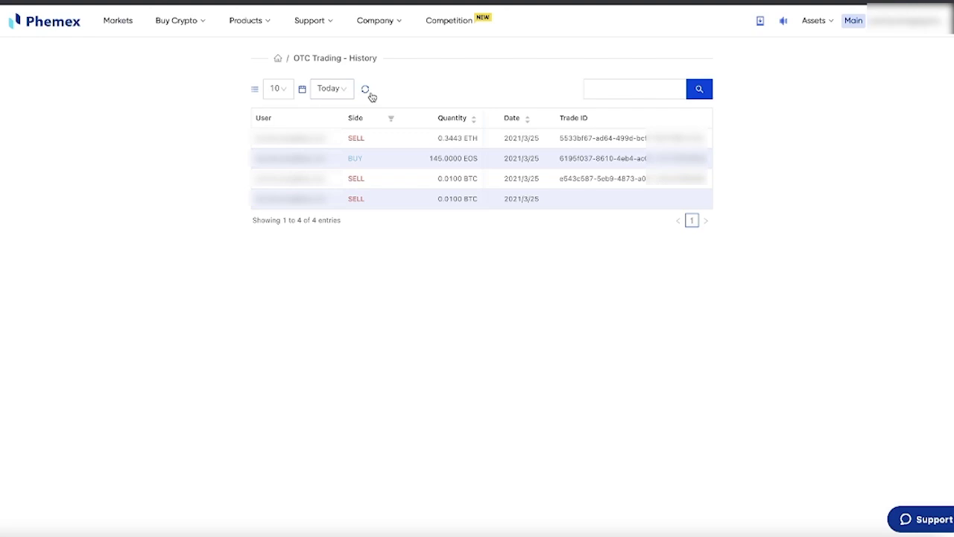
- From the OTC home, buy 0.3443 ETH at 1618.21 USD for 557.149703 USD total
{"action": "left_click", "coordinate": [278, 62]}
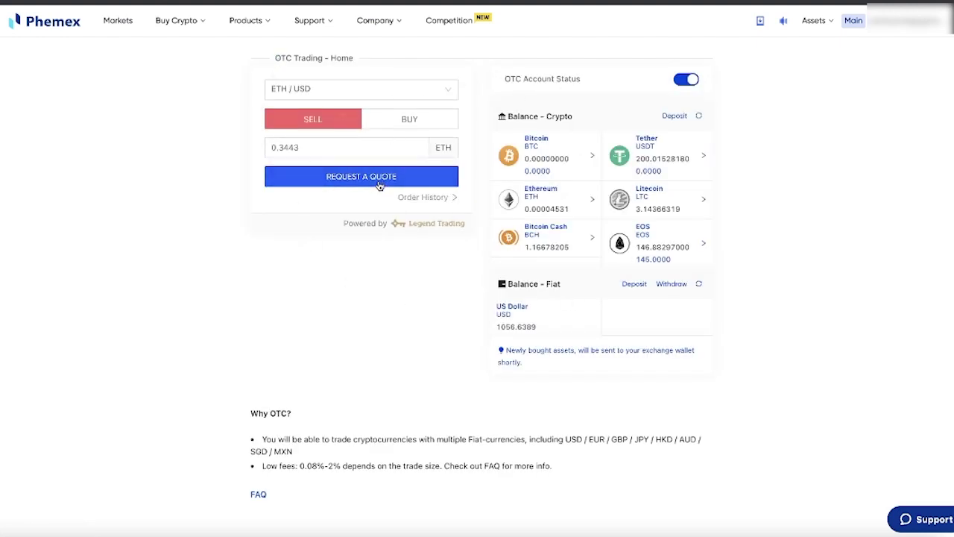
{"action": "left_click", "coordinate": [410, 119]}
{"action": "left_click", "coordinate": [410, 141]}
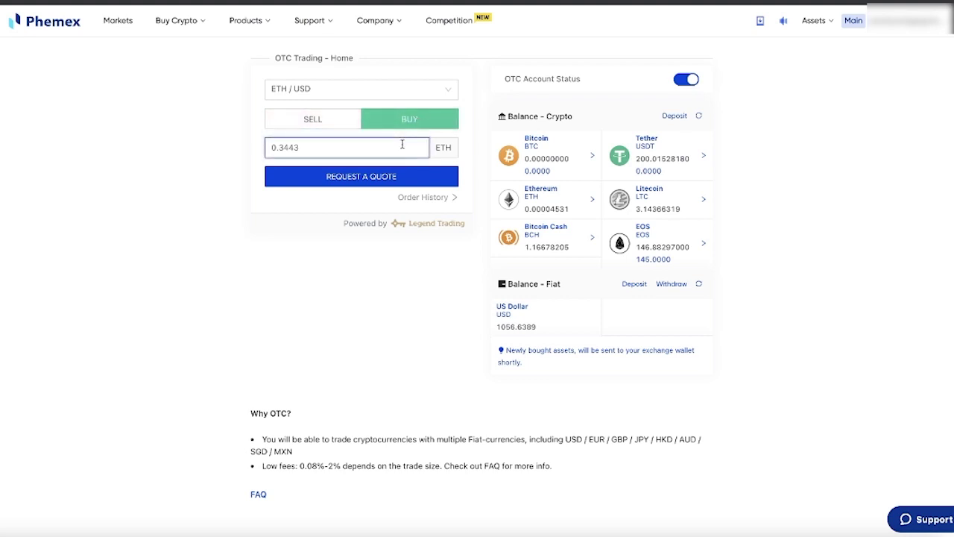
{"action": "left_click", "coordinate": [375, 177]}
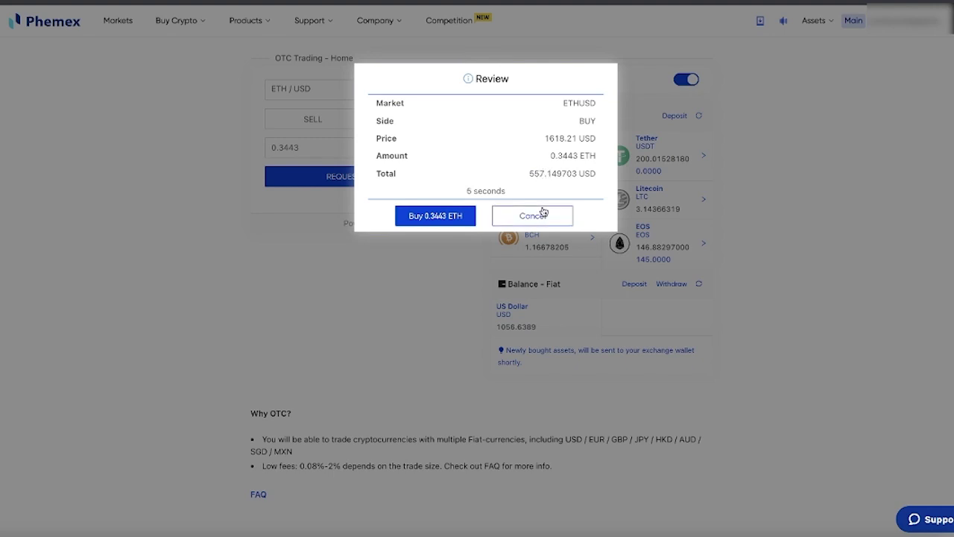
{"action": "left_click", "coordinate": [459, 219]}
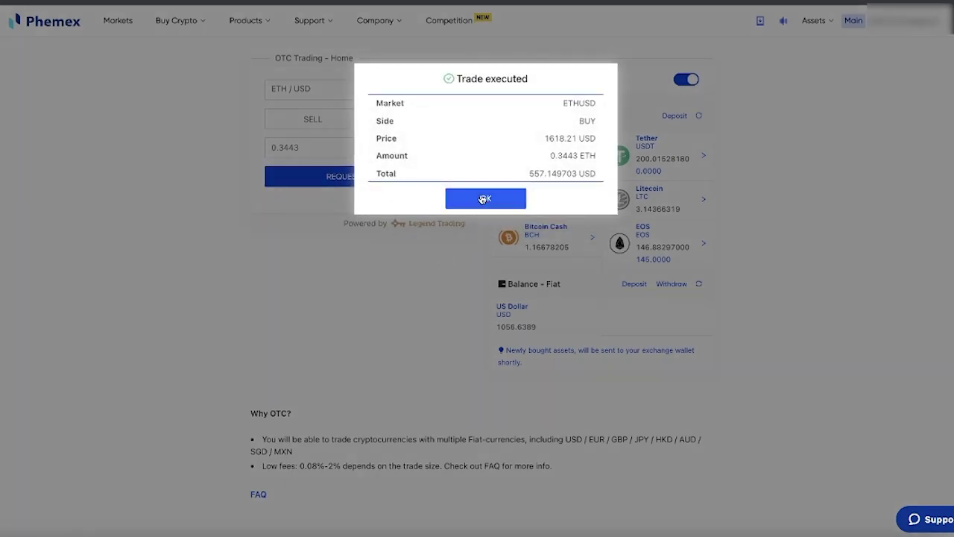
{"action": "left_click", "coordinate": [485, 198]}
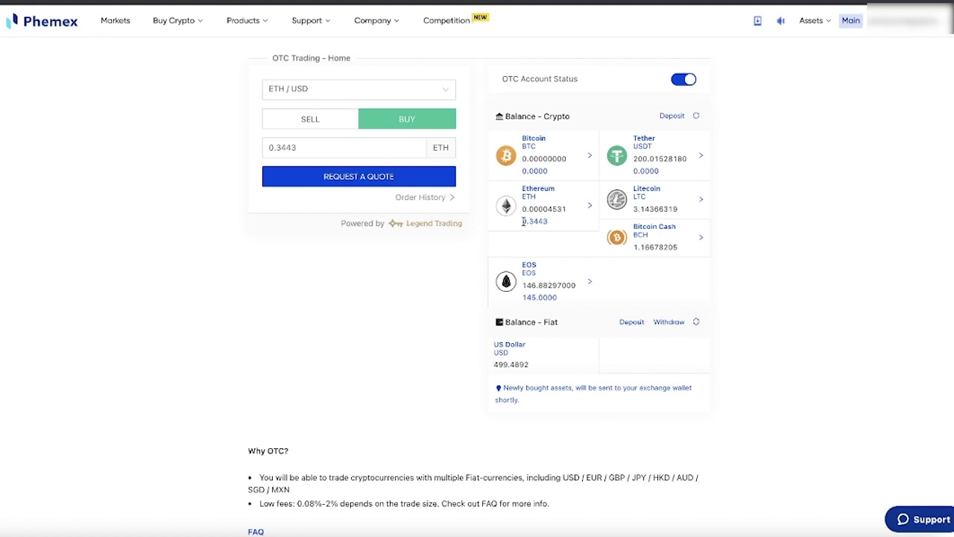
{"action": "left_click_drag", "start_coordinate": [522, 222], "coordinate": [553, 224]}
{"action": "left_click_drag", "start_coordinate": [506, 387], "coordinate": [524, 401]}
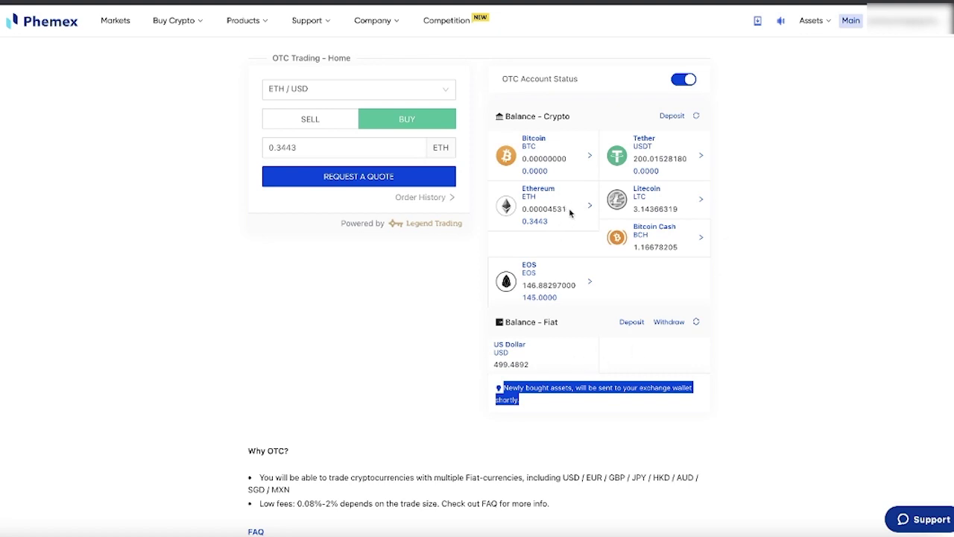
{"action": "double_click", "coordinate": [561, 209]}
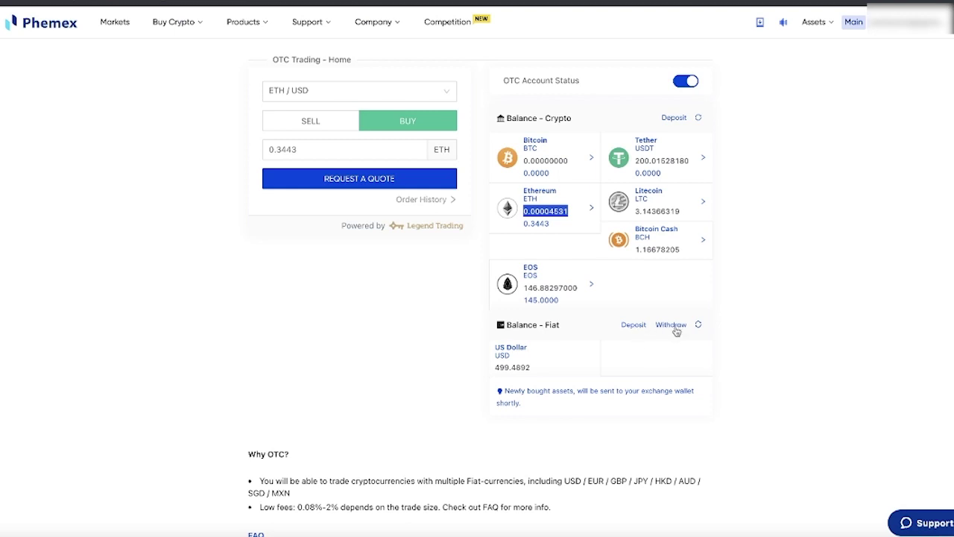
- Open the USD deposit instructions and scroll through the ACH and wire details
{"action": "left_click", "coordinate": [627, 328]}
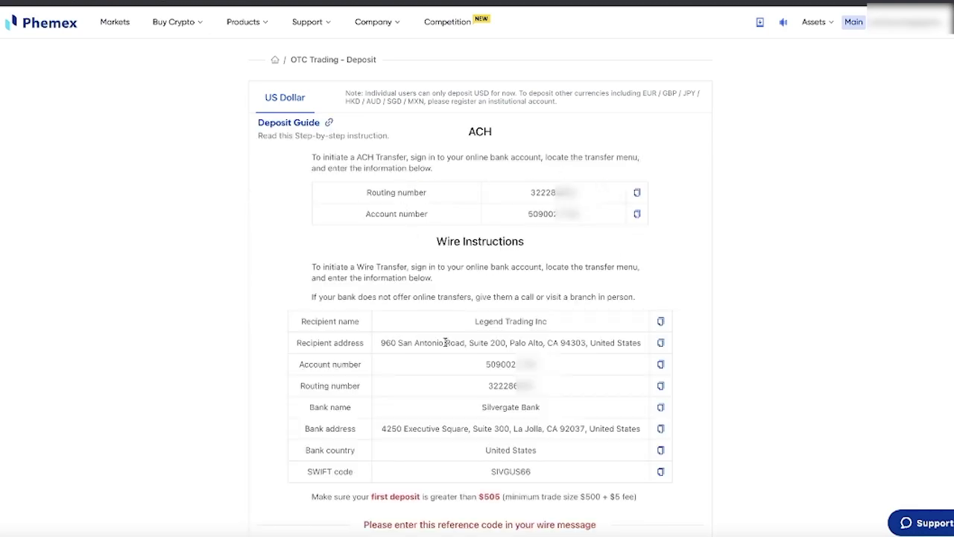
{"action": "scroll", "coordinate": [451, 339], "scroll_direction": "down", "scroll_amount": 1}
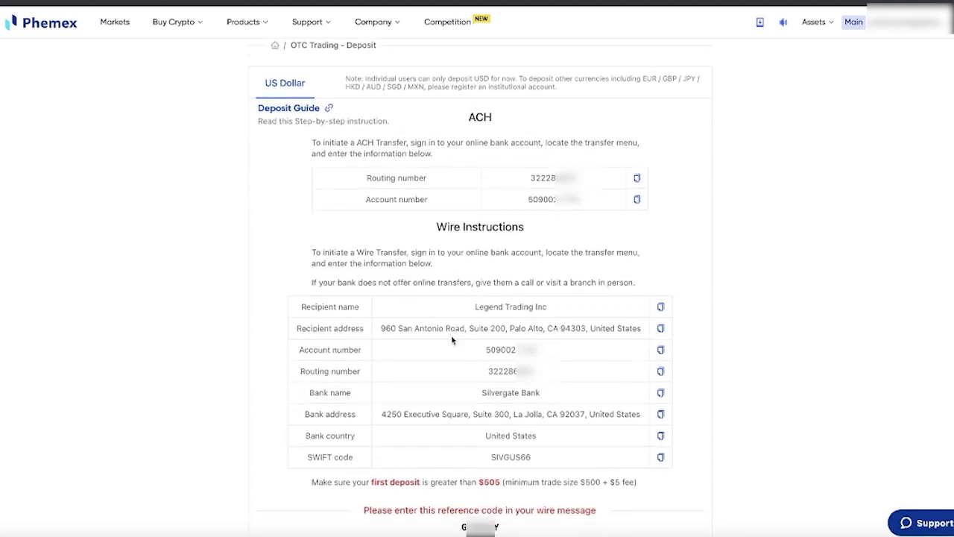
{"action": "scroll", "coordinate": [451, 340], "scroll_direction": "down", "scroll_amount": 1}
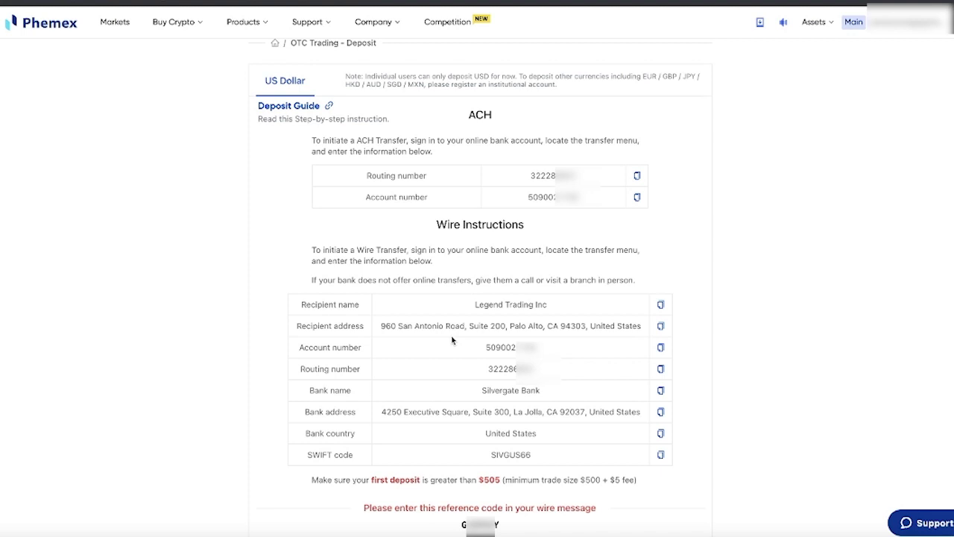
{"action": "scroll", "coordinate": [451, 339], "scroll_direction": "down", "scroll_amount": 1}
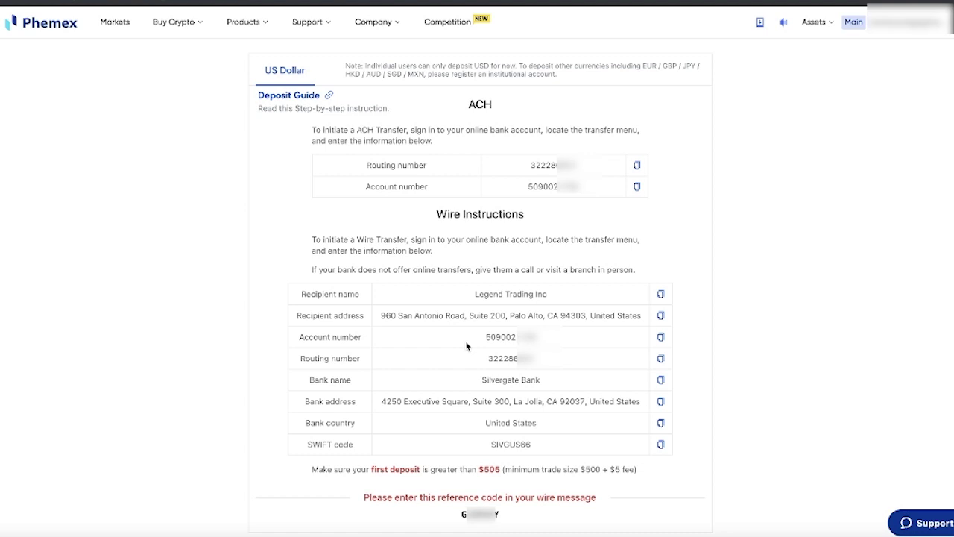
{"action": "scroll", "coordinate": [487, 364], "scroll_direction": "down", "scroll_amount": 1}
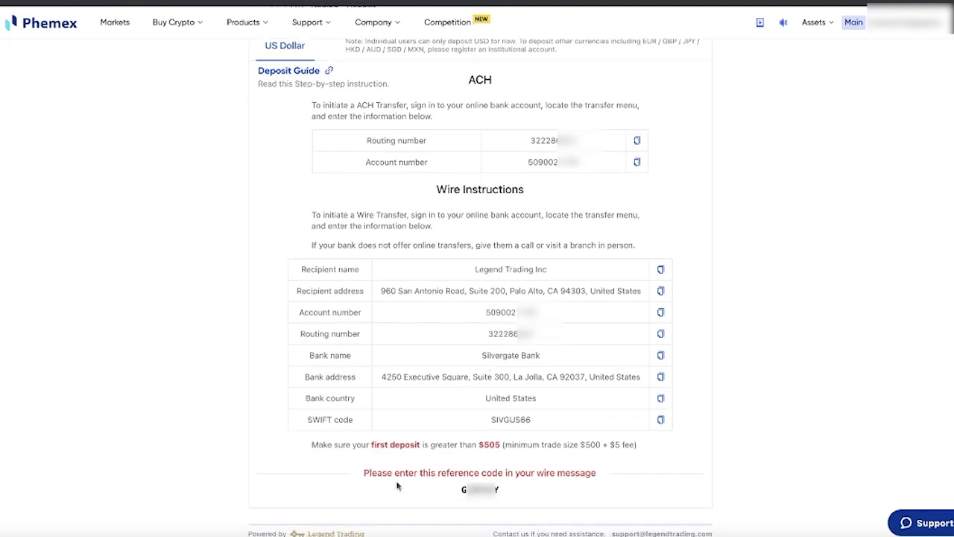
- Highlight the wire reference code, then go to the Withdraw Fiat page
{"action": "double_click", "coordinate": [421, 473]}
{"action": "double_click", "coordinate": [464, 490]}
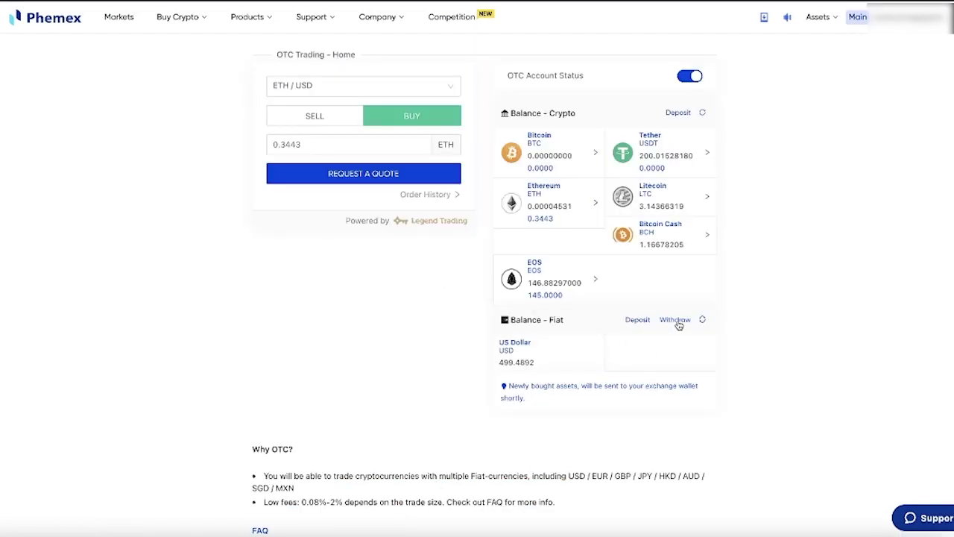
{"action": "left_click", "coordinate": [676, 321]}
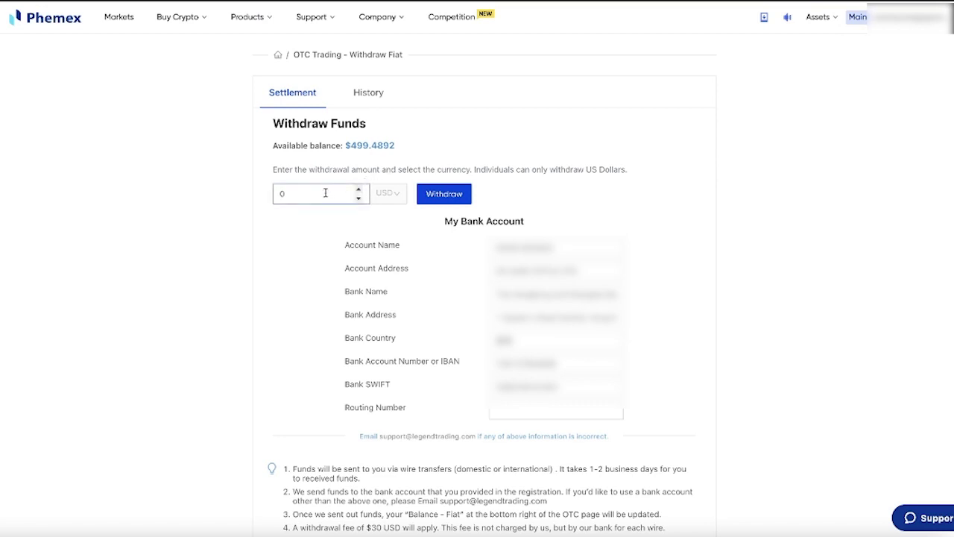
- Replace the 0 USD withdrawal amount with 499.4892, submit, then cancel at the Are you sure? prompt
{"action": "left_click", "coordinate": [324, 192]}
{"action": "key", "text": "BackSpace"}
{"action": "type", "text": "499.4892"}
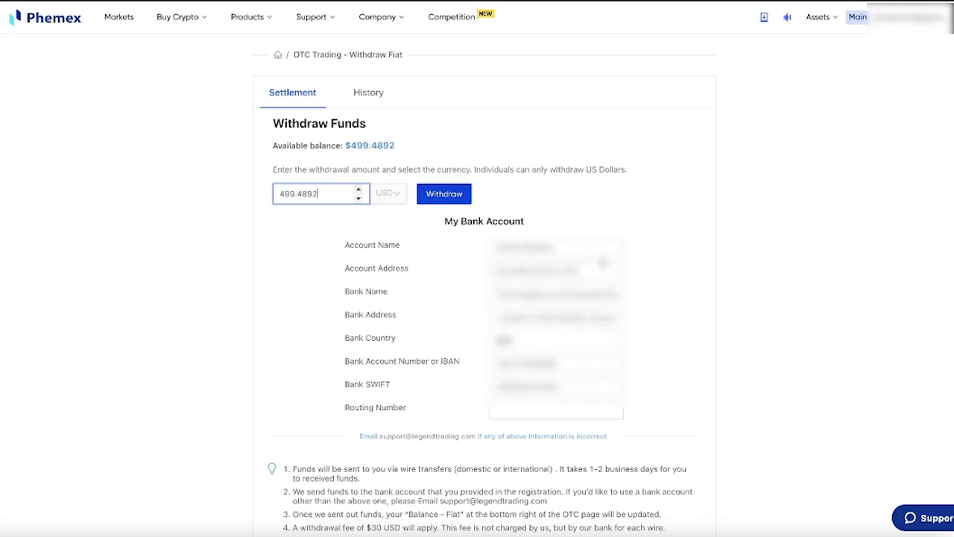
{"action": "double_click", "coordinate": [537, 247]}
{"action": "left_click", "coordinate": [581, 249]}
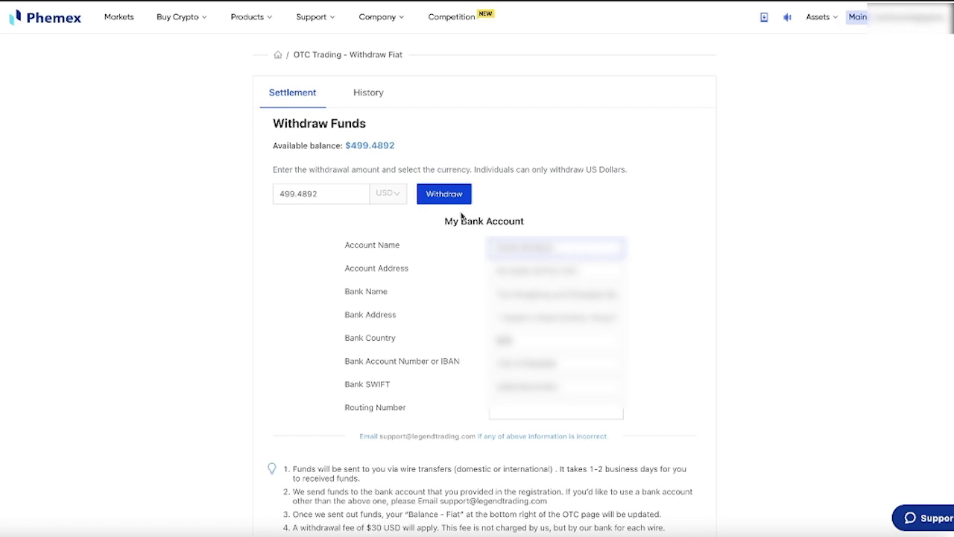
{"action": "left_click", "coordinate": [446, 193]}
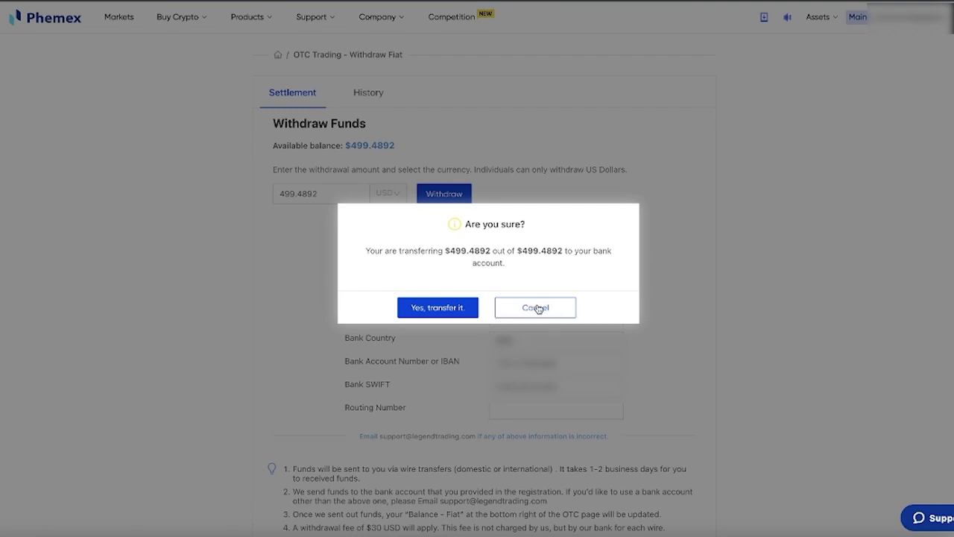
{"action": "left_click", "coordinate": [537, 309]}
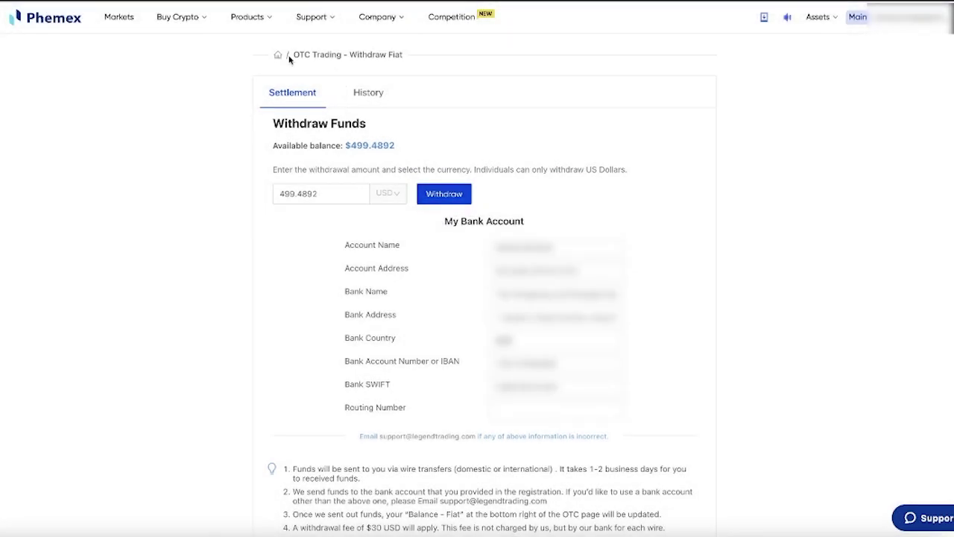
- Filter fiat History to Yesterday, highlight the 0.01 BTC withdrawal, and return to OTC home
{"action": "left_click", "coordinate": [368, 94]}
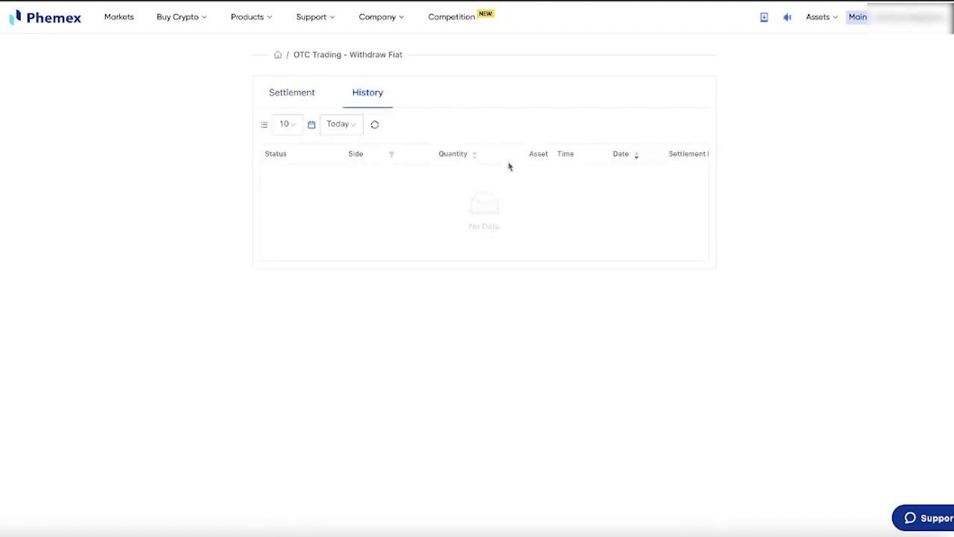
{"action": "left_click", "coordinate": [342, 123]}
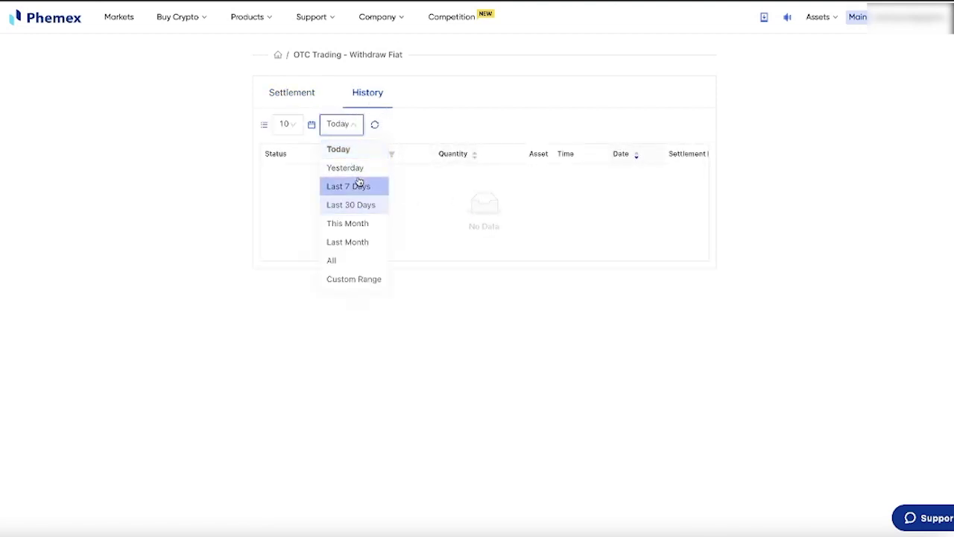
{"action": "left_click", "coordinate": [359, 168]}
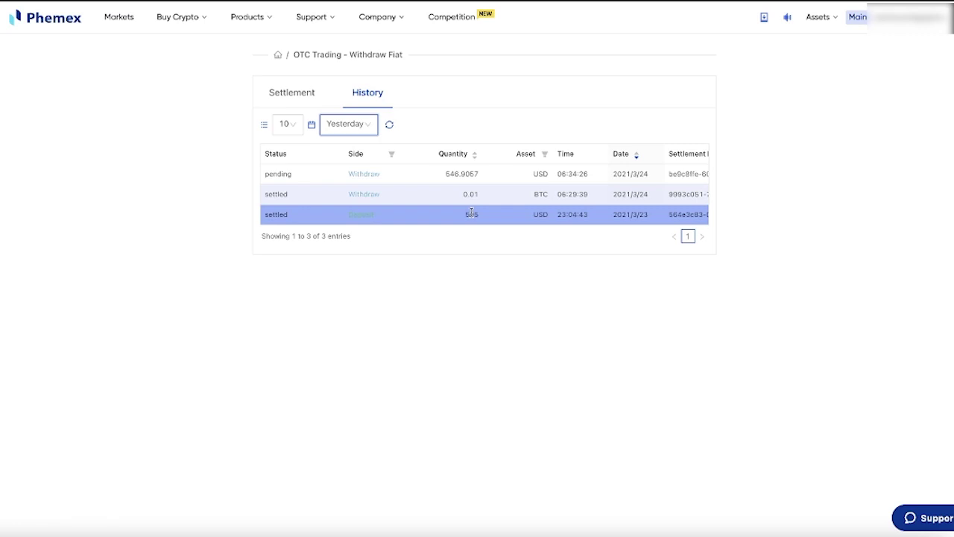
{"action": "left_click_drag", "start_coordinate": [481, 194], "coordinate": [420, 194]}
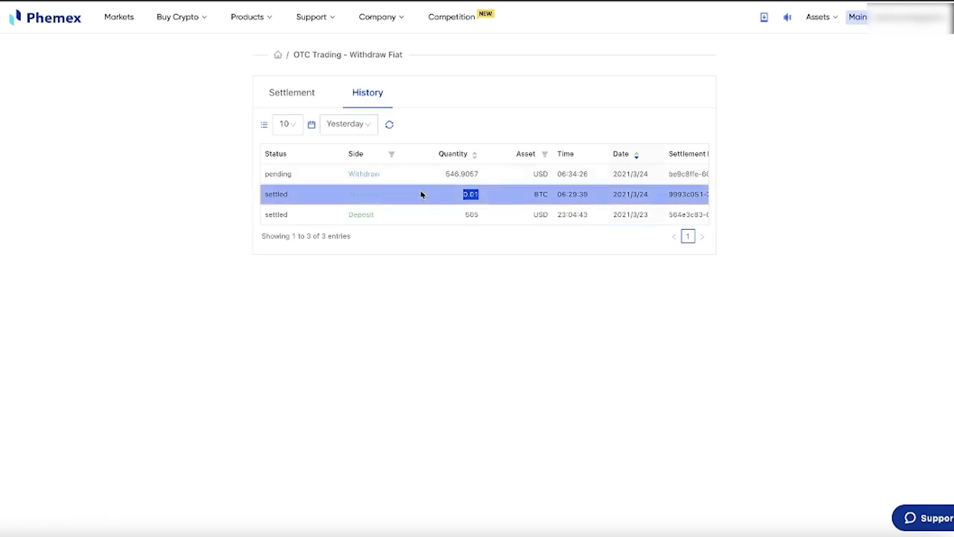
{"action": "left_click", "coordinate": [277, 54]}
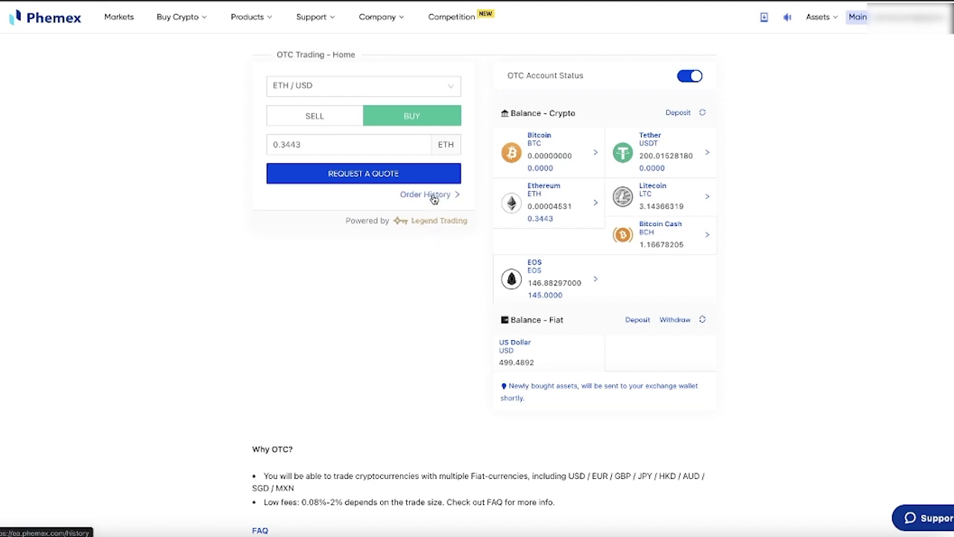
- Expand the OTC FAQ and read '7. What's the trading fee?' (0.08%–2% by trade size)
{"action": "scroll", "coordinate": [417, 321], "scroll_direction": "down", "scroll_amount": 1}
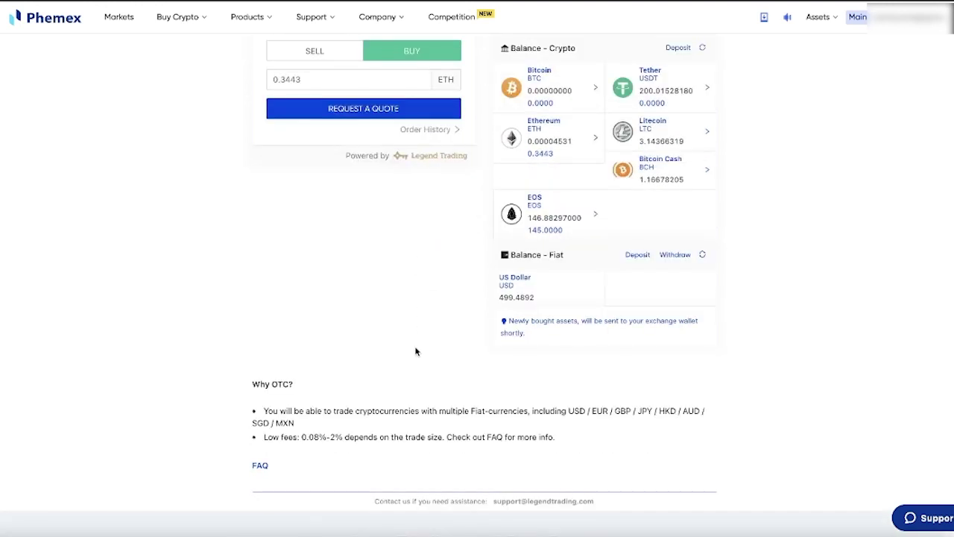
{"action": "scroll", "coordinate": [406, 350], "scroll_direction": "up", "scroll_amount": 1}
{"action": "scroll", "coordinate": [402, 352], "scroll_direction": "down", "scroll_amount": 1}
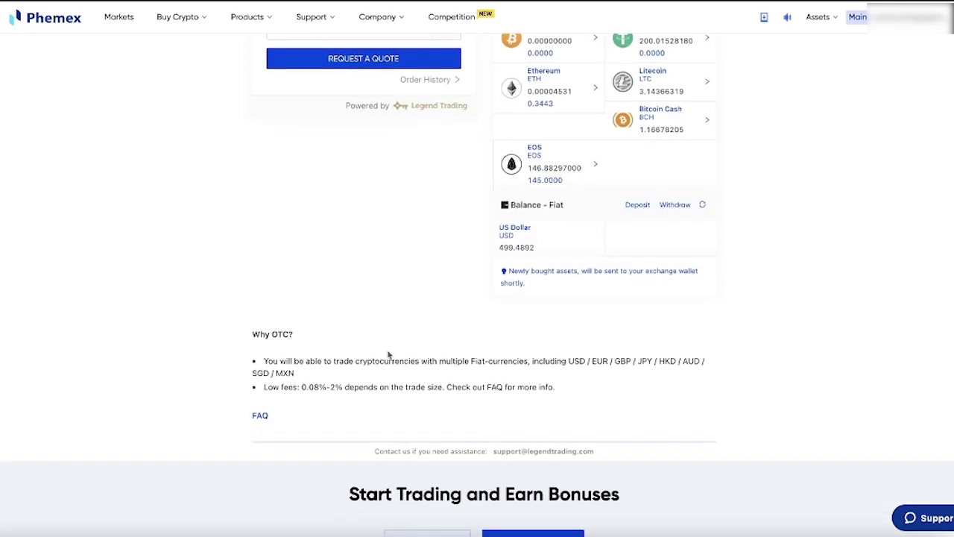
{"action": "left_click", "coordinate": [260, 414]}
{"action": "scroll", "coordinate": [314, 412], "scroll_direction": "down", "scroll_amount": 4}
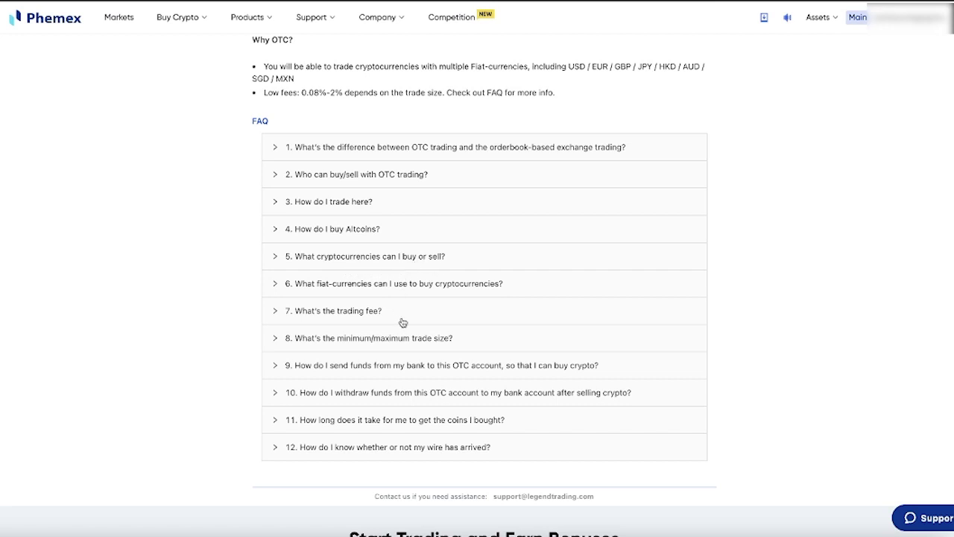
{"action": "scroll", "coordinate": [402, 333], "scroll_direction": "up", "scroll_amount": 1}
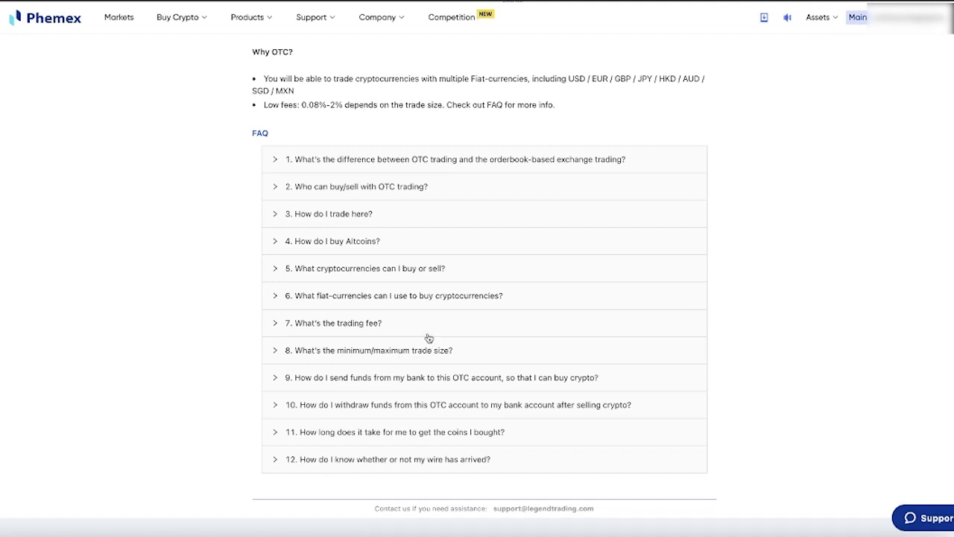
{"action": "left_click", "coordinate": [358, 322]}
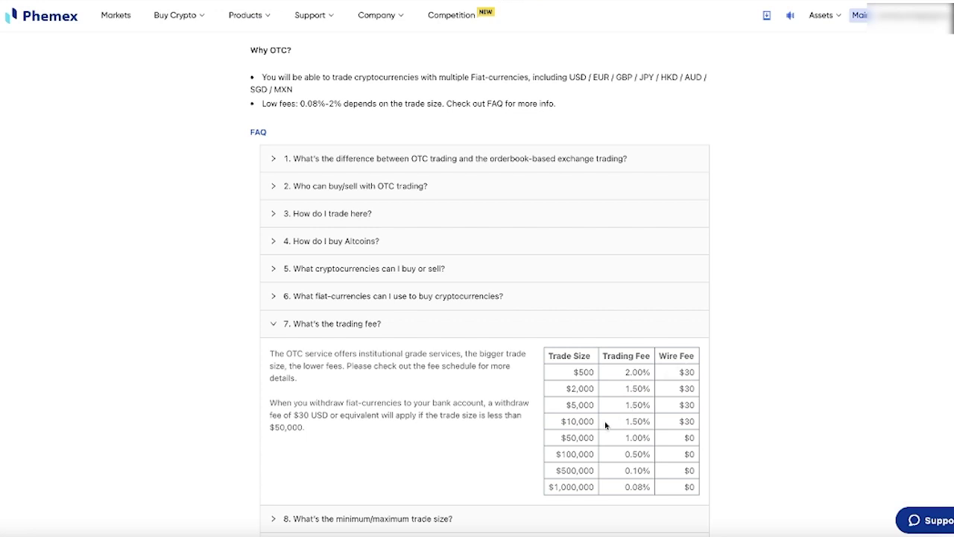
{"action": "scroll", "coordinate": [598, 426], "scroll_direction": "up", "scroll_amount": 1}
{"action": "scroll", "coordinate": [594, 426], "scroll_direction": "up", "scroll_amount": 5}
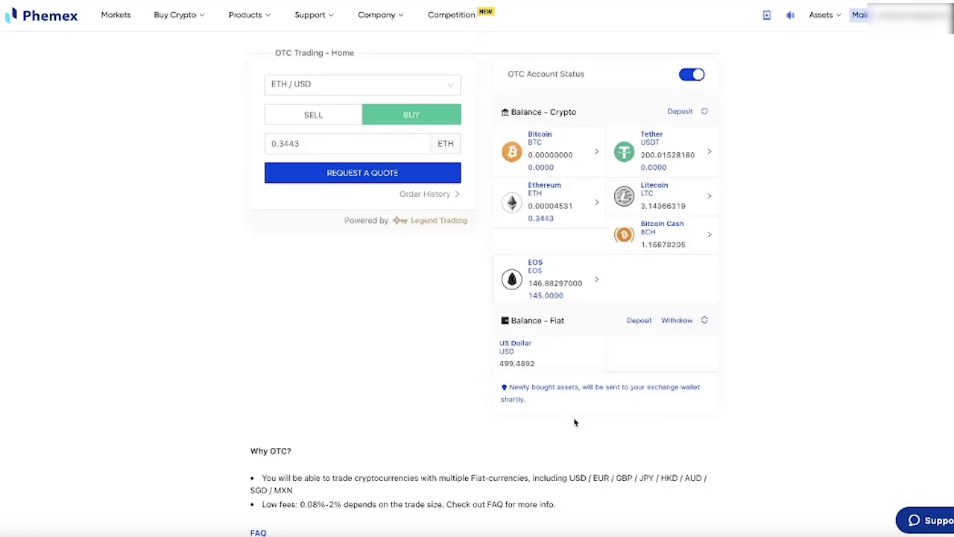